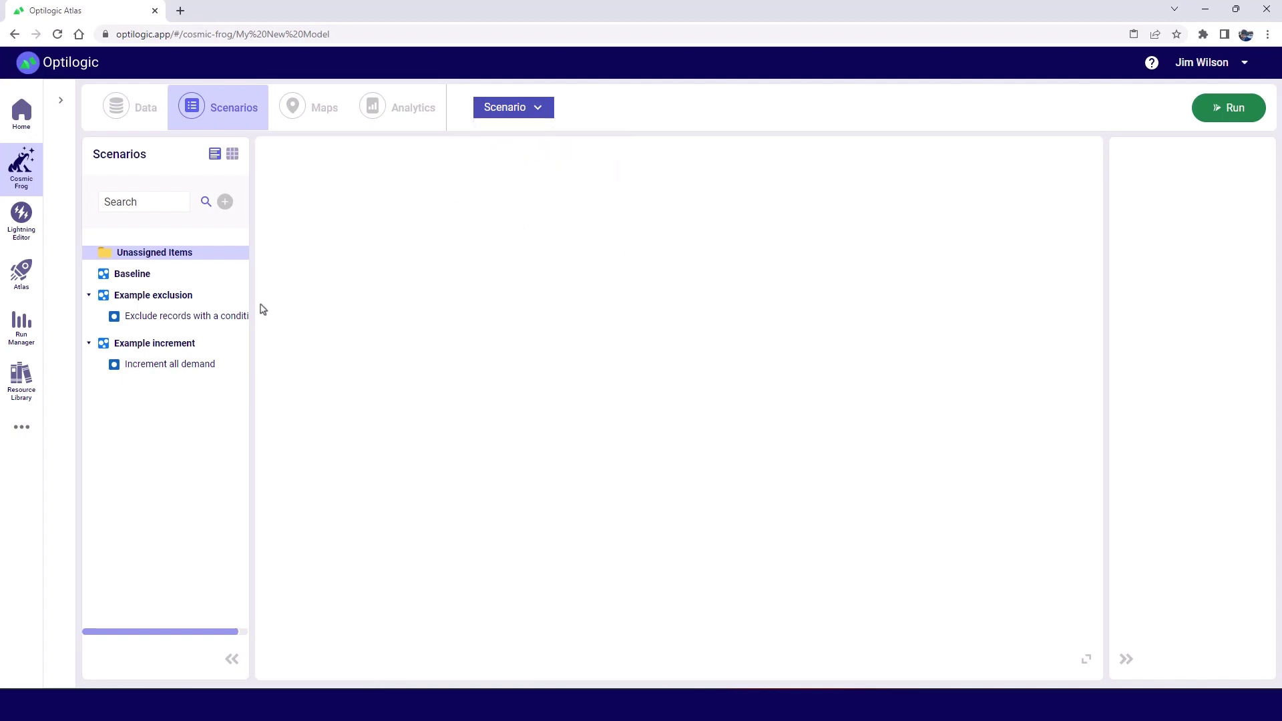
Step: Inspect the 'Exclude records with a condition' item's table, then view Example exclusion's assigned items
click(206, 315)
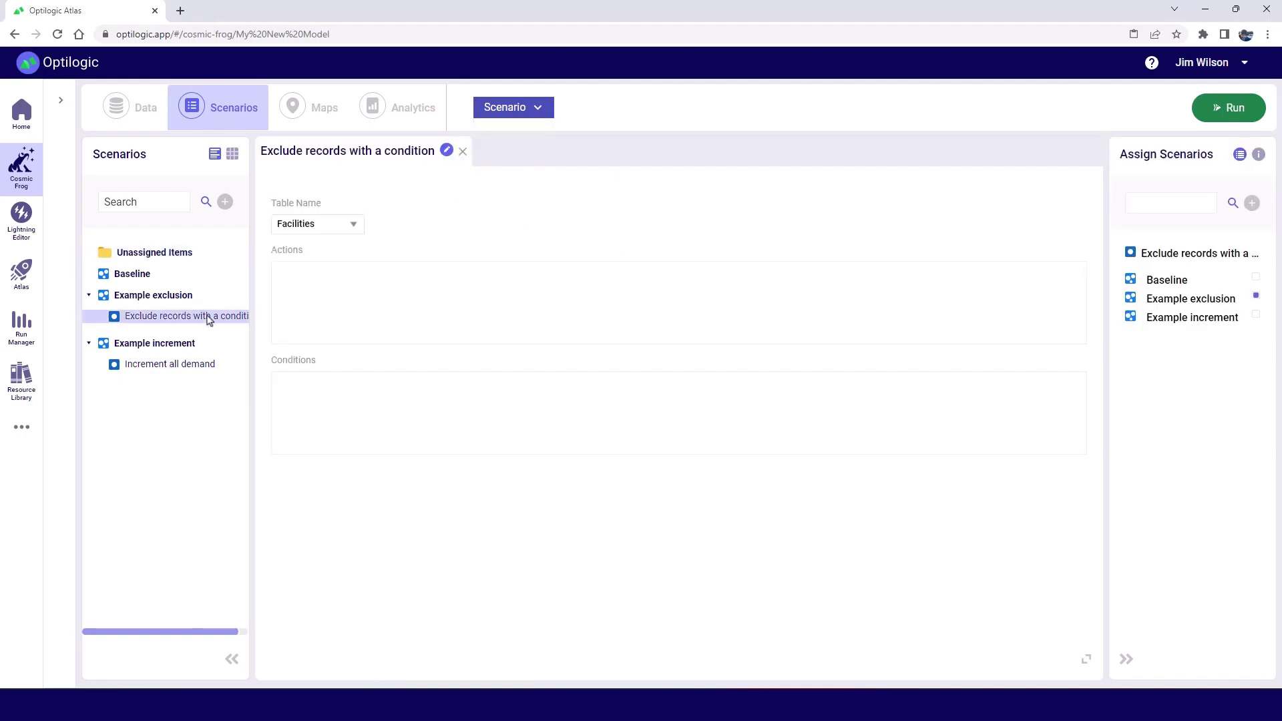
click(353, 231)
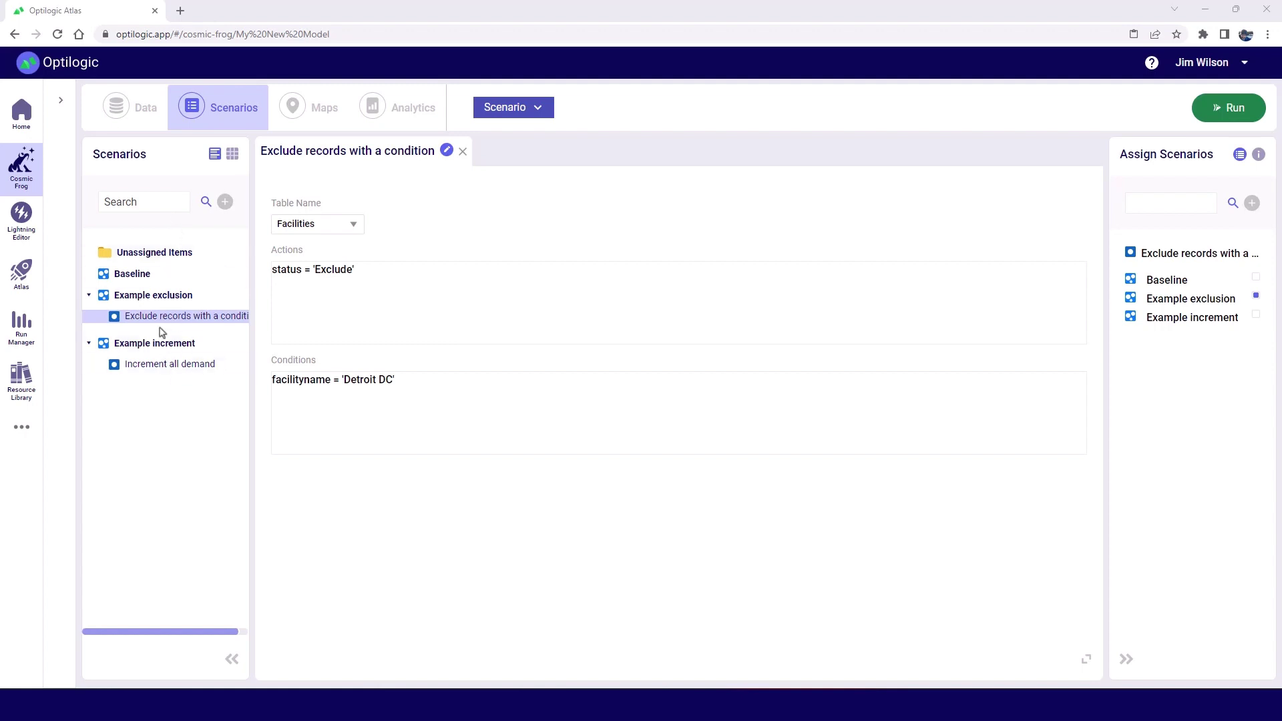
click(154, 300)
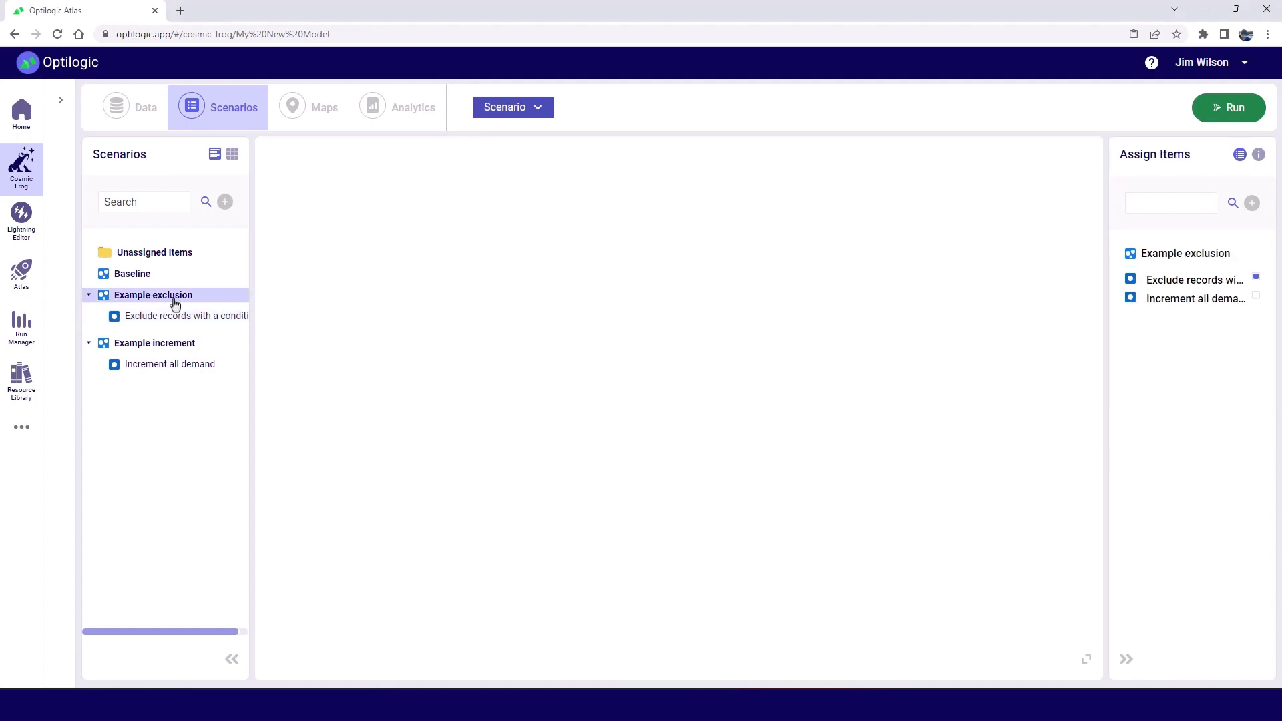
Step: Review the 'Exclude records with a condition' rule, confirming it stays on the Facilities table
click(177, 321)
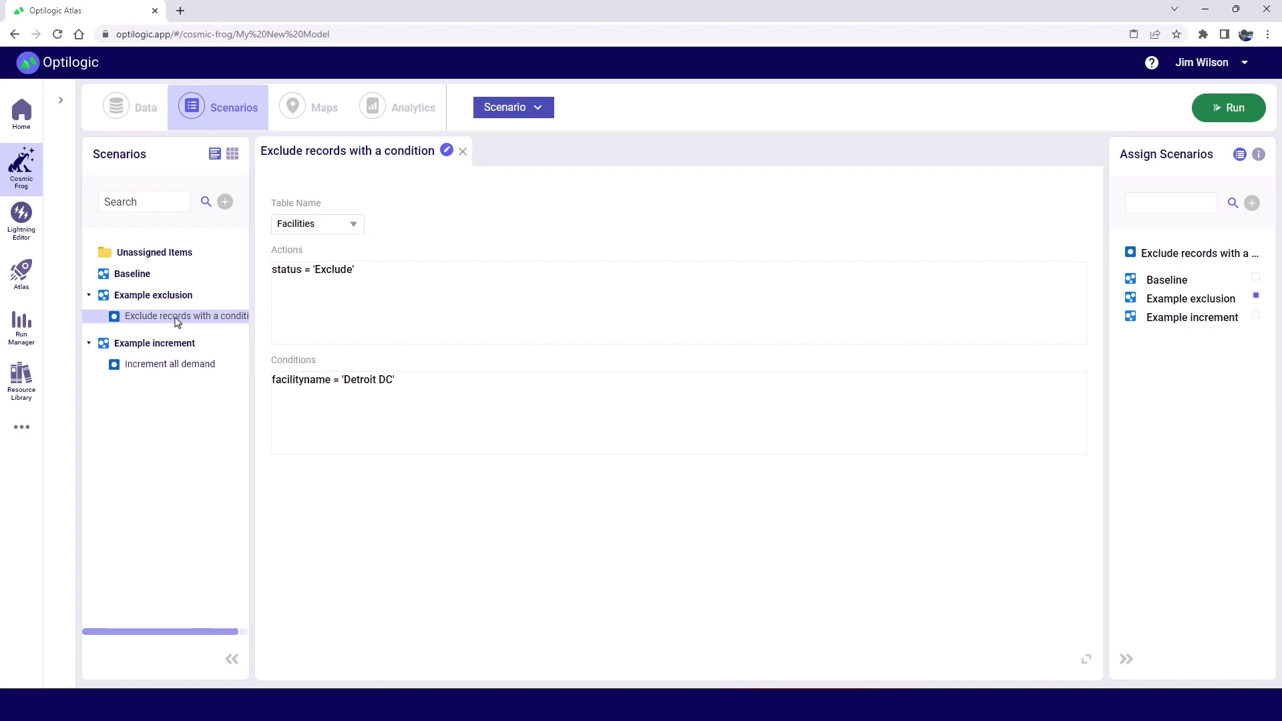
click(354, 231)
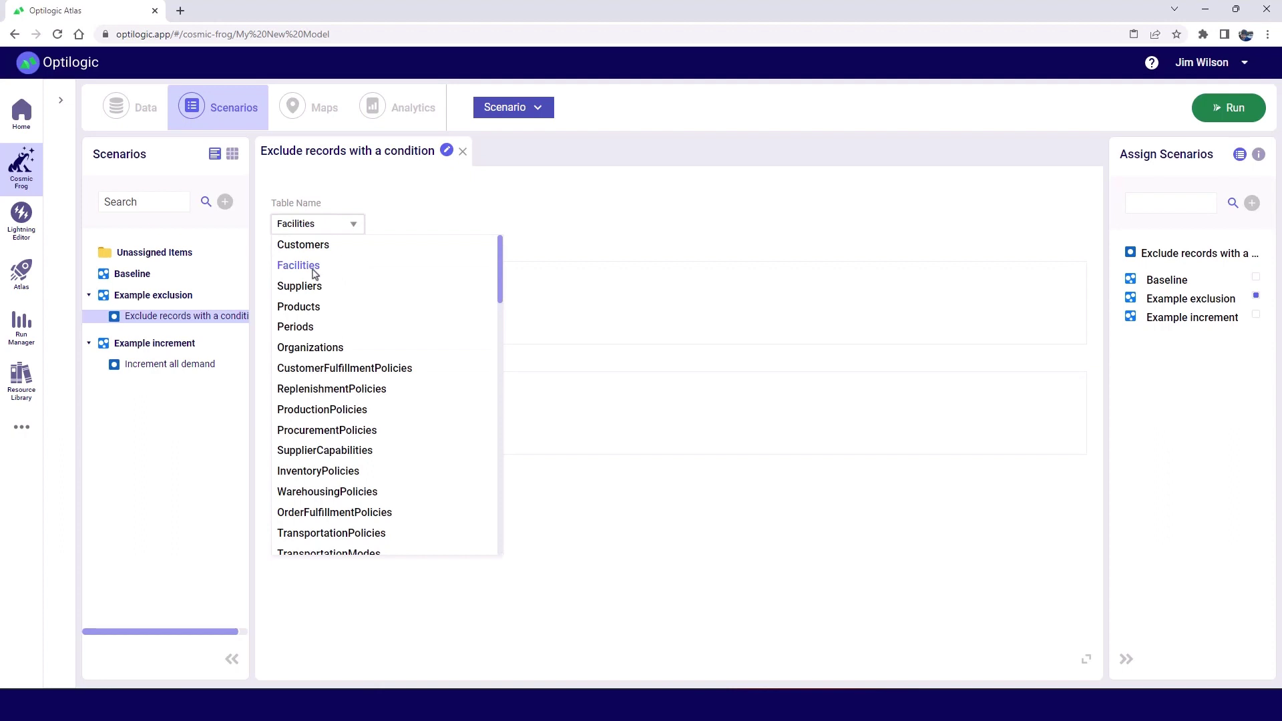
click(464, 201)
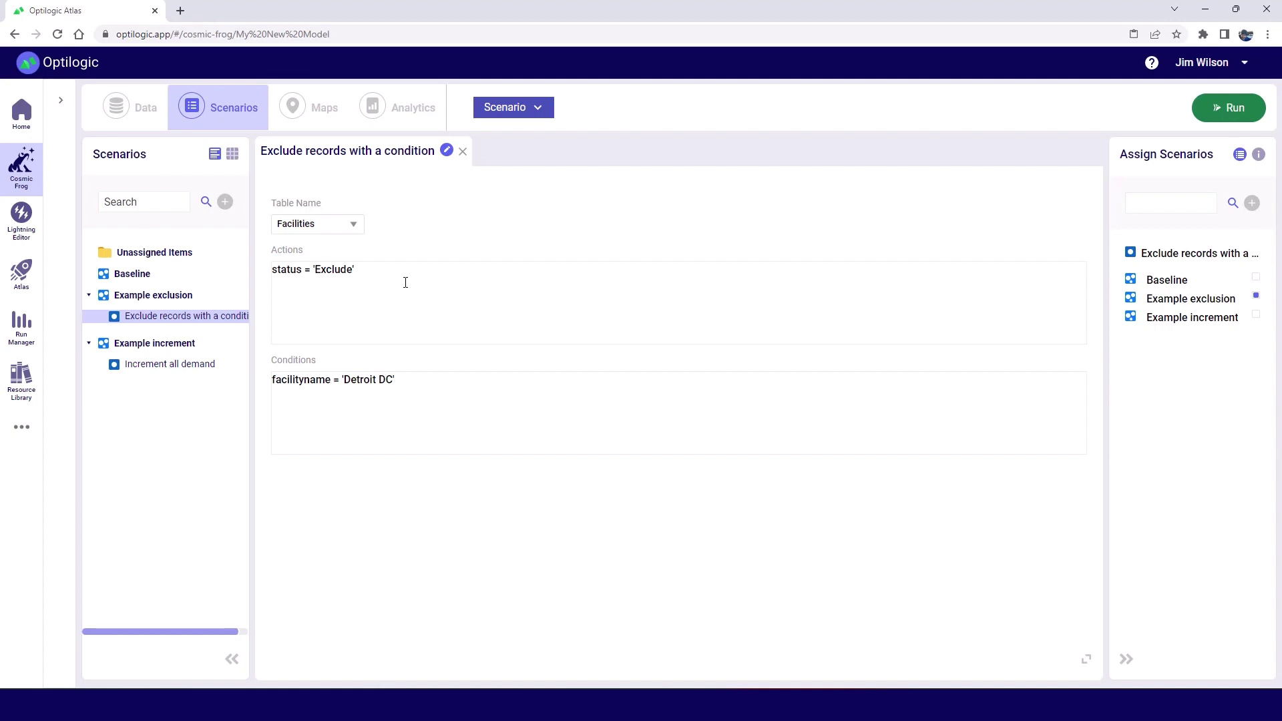
Step: Create the scenario 'El Bajio to DCs unconstrained' and bring up the FlowConstraints data table
click(539, 112)
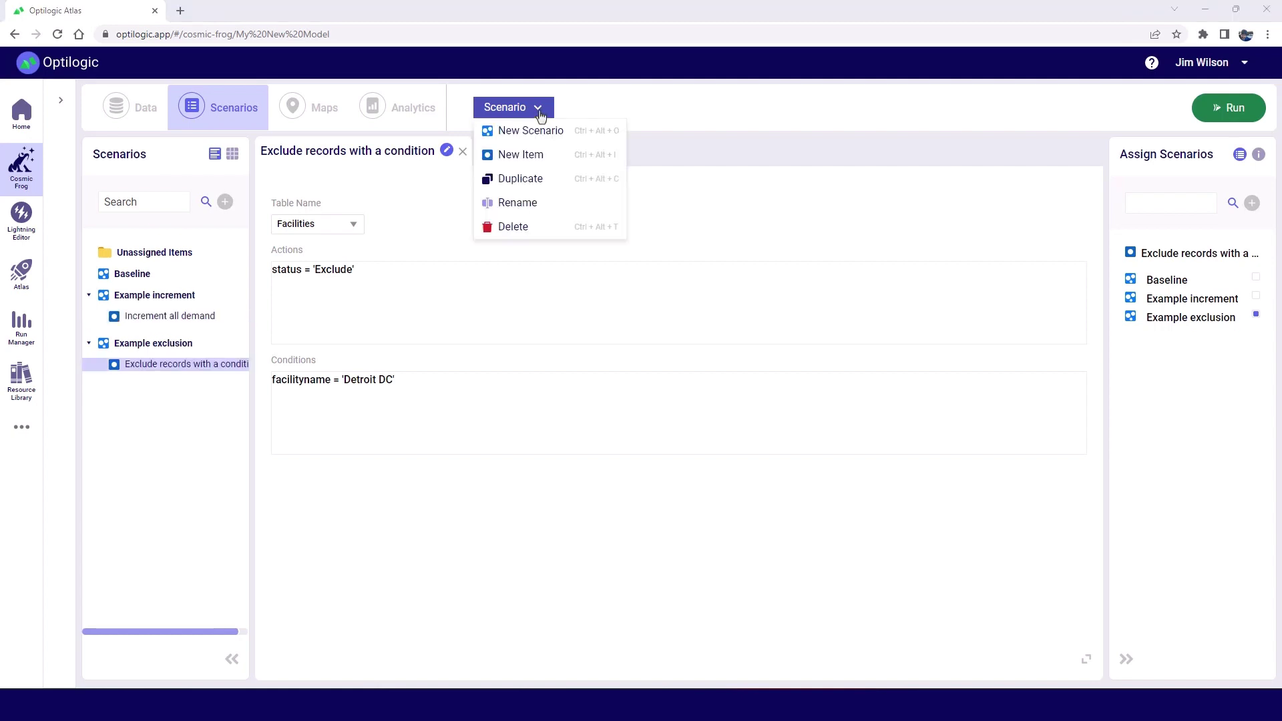
click(534, 131)
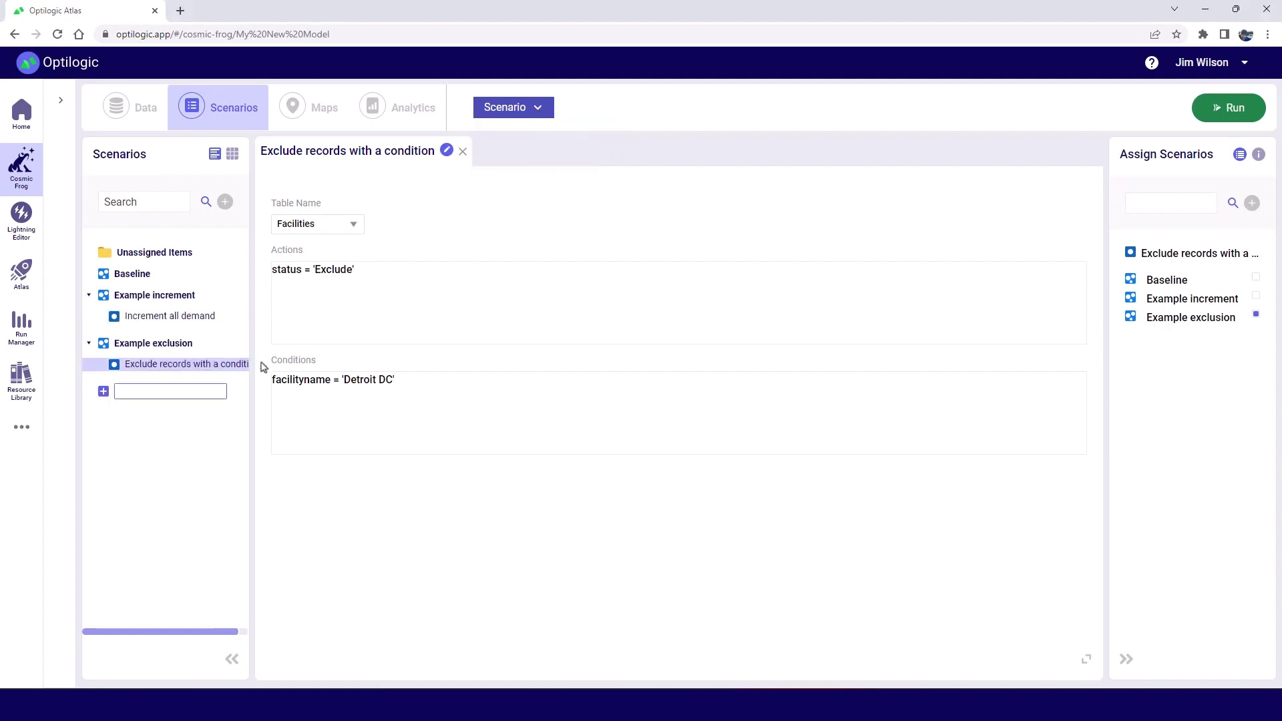
text(ajio to DCs unconstrained)
key(Return)
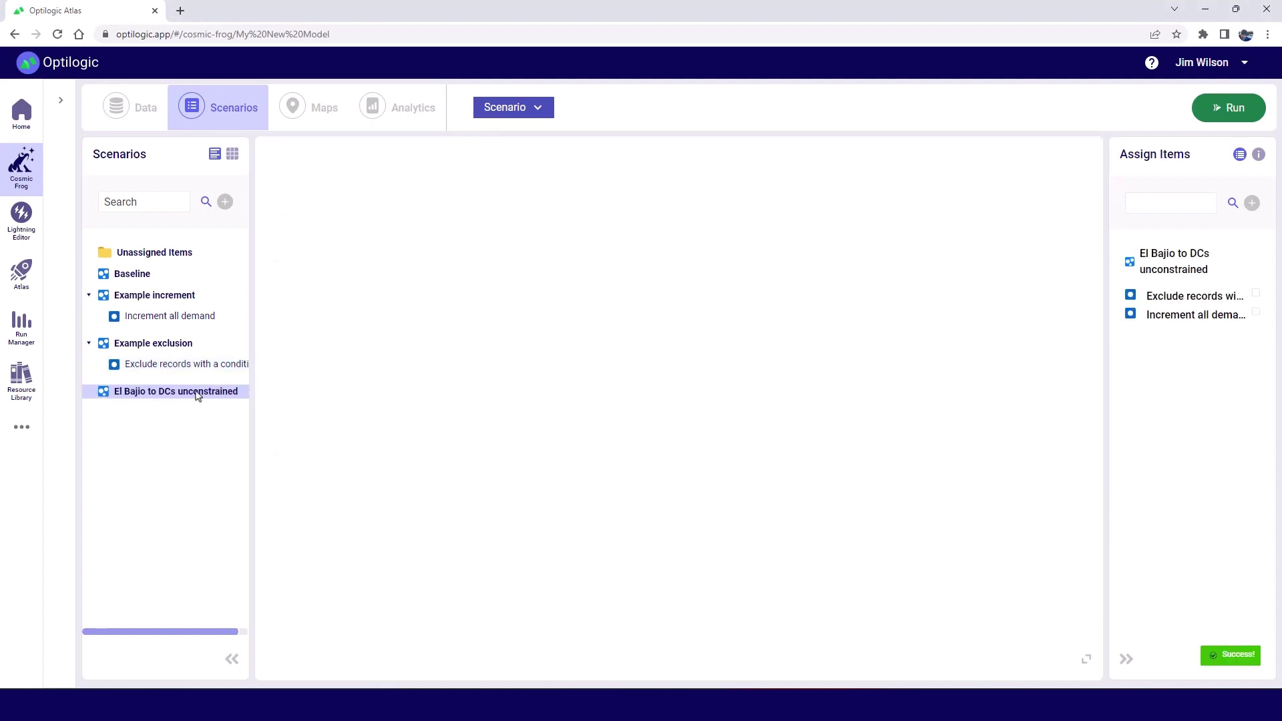
click(143, 118)
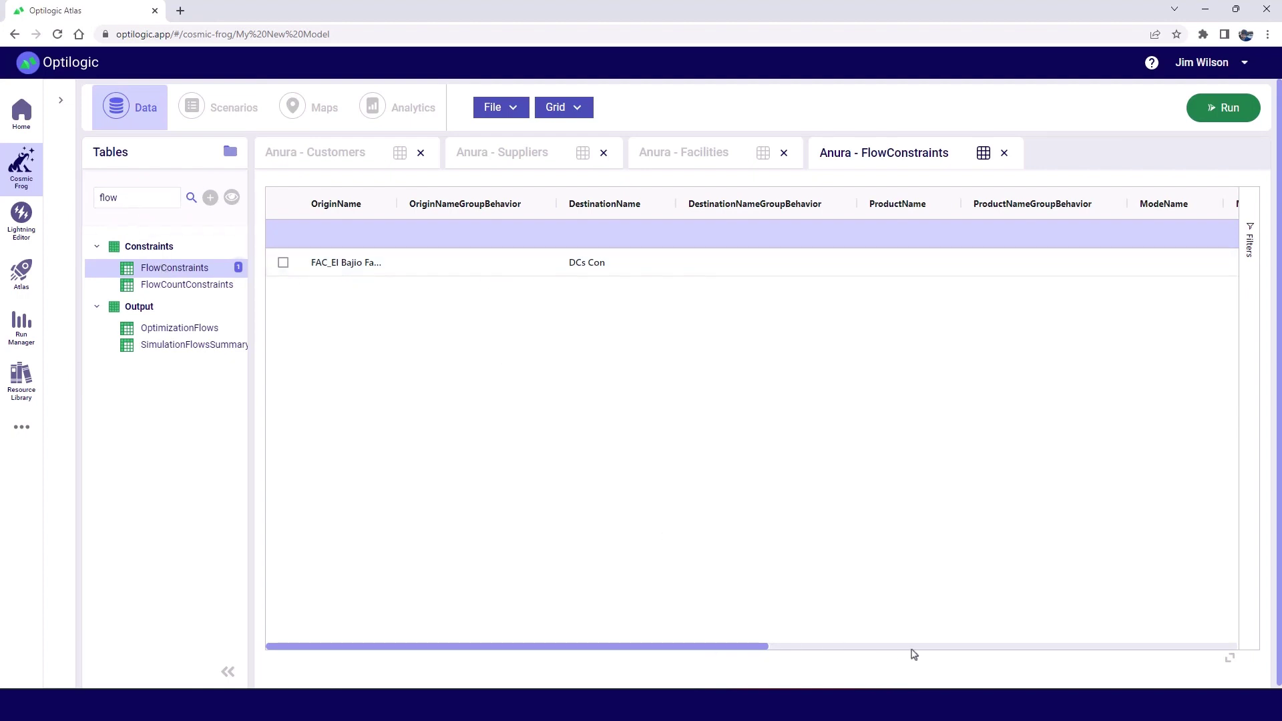
drag(767, 648, 1202, 624)
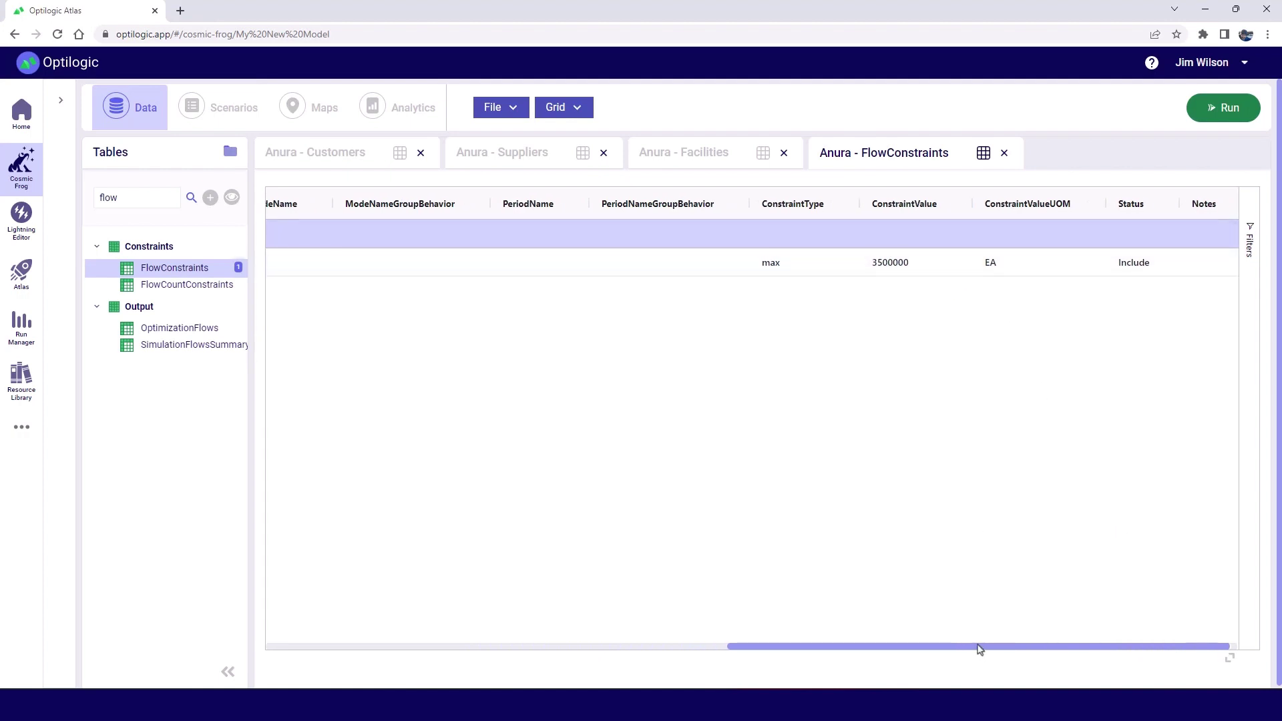
drag(979, 648, 510, 664)
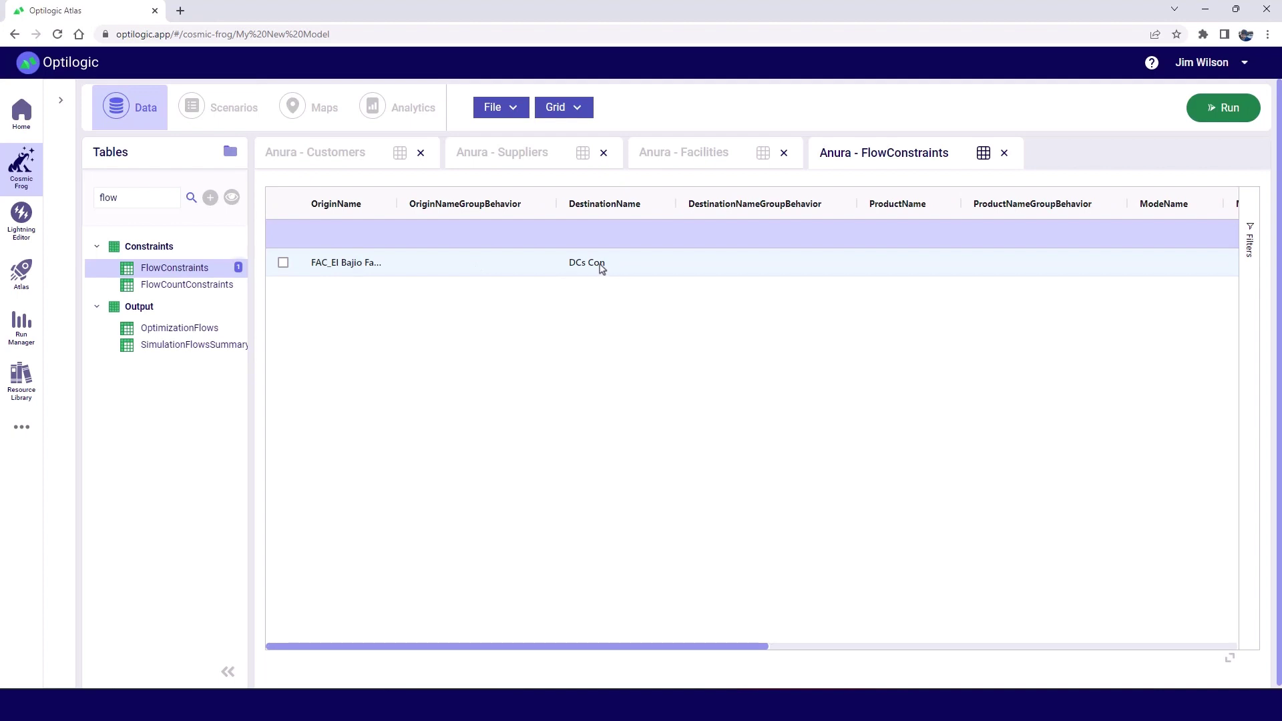
Step: Add a 'Remove Flow Constraints' item under the El Bajio to DCs unconstrained scenario
click(227, 109)
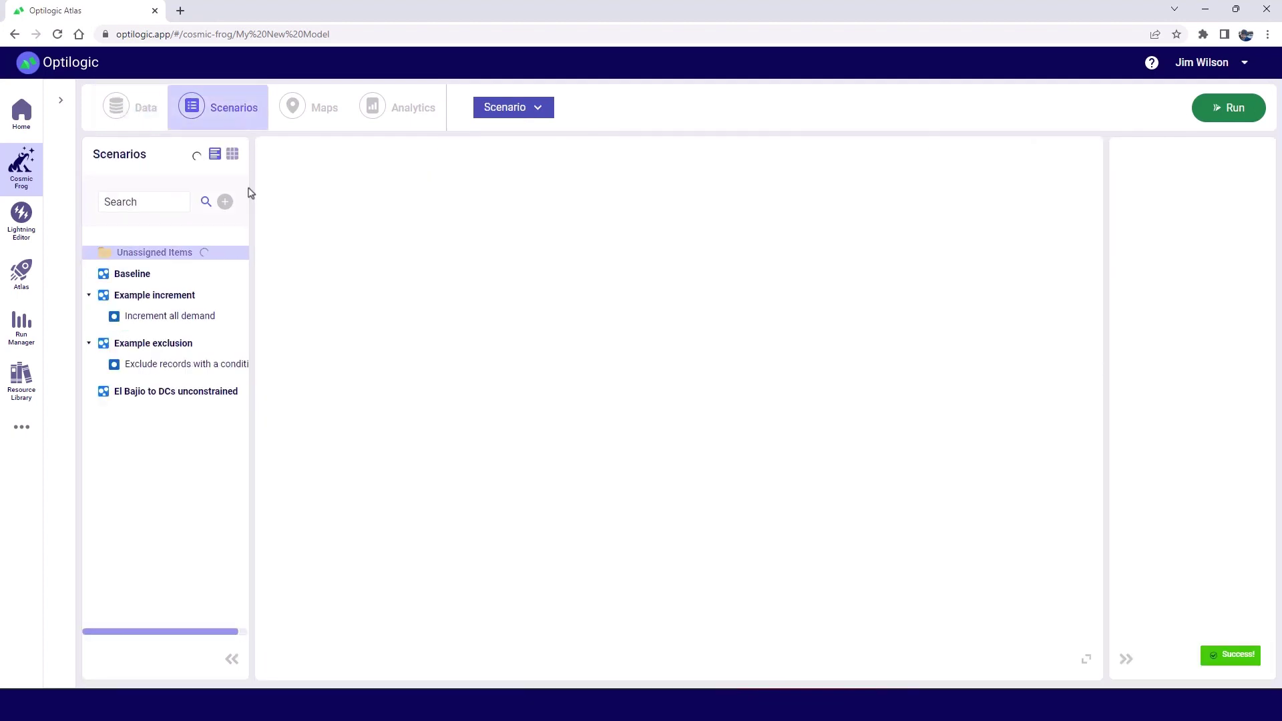
click(161, 394)
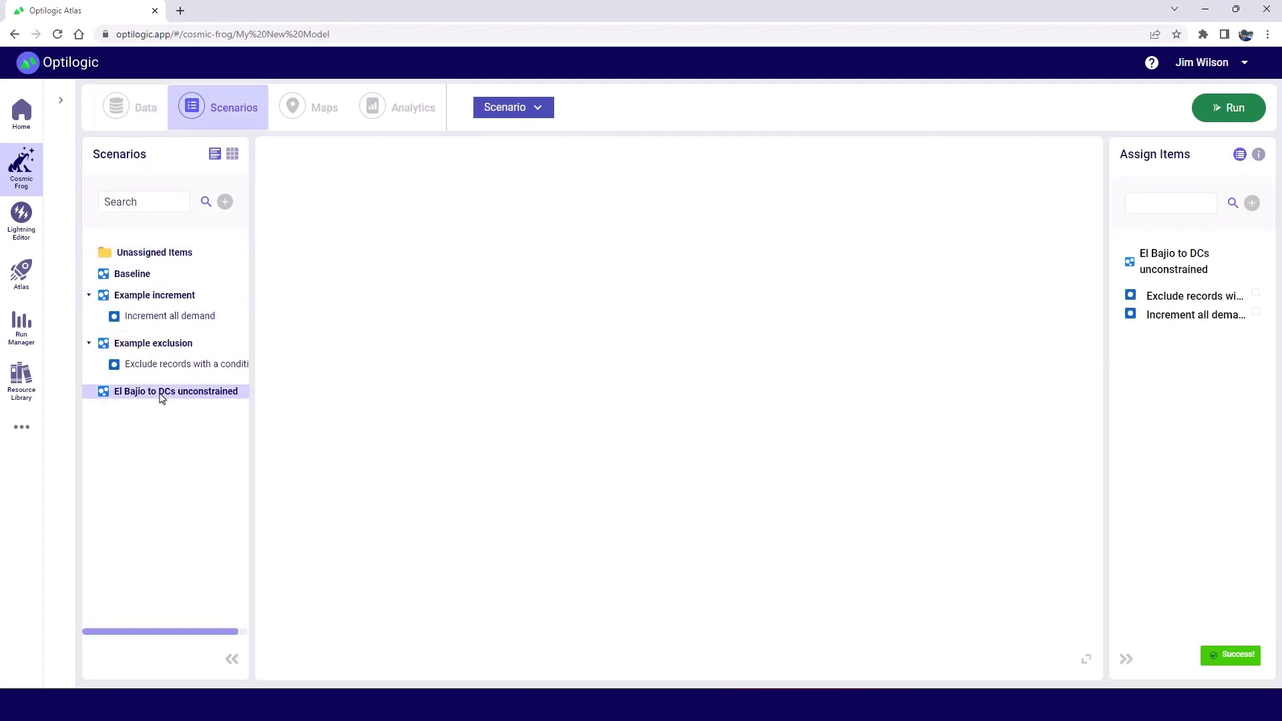
right_click(161, 396)
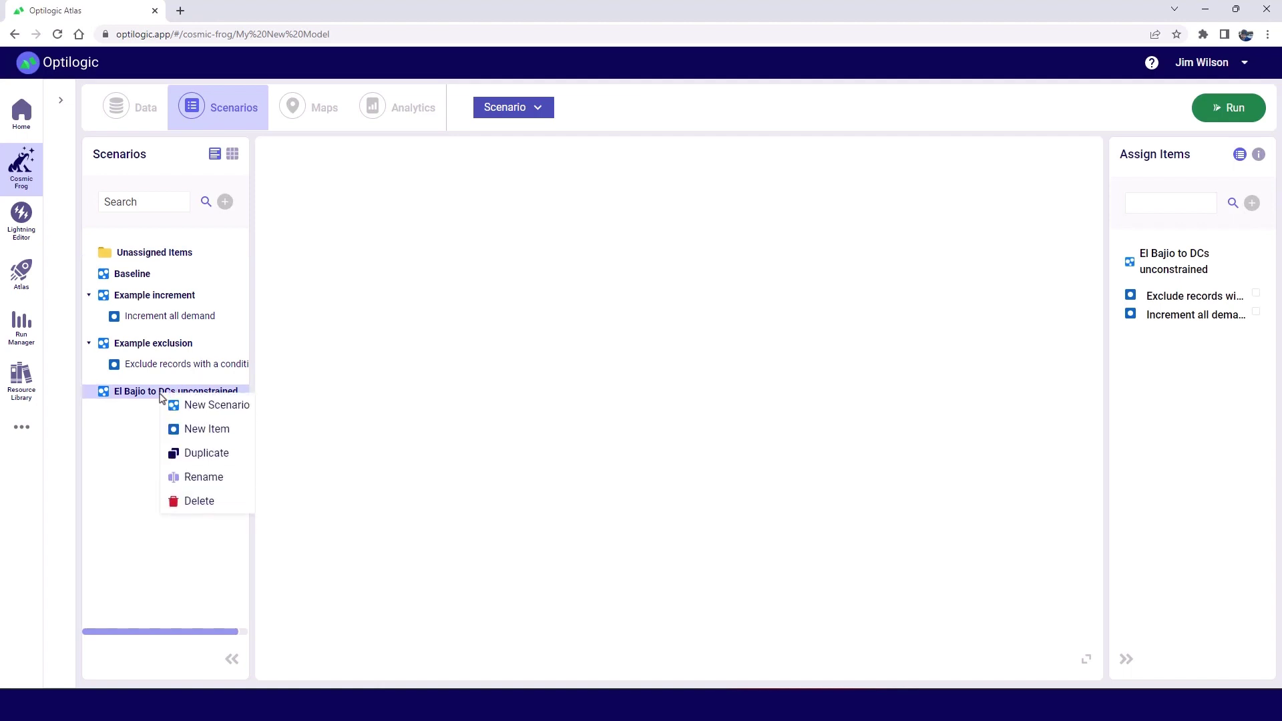
click(195, 430)
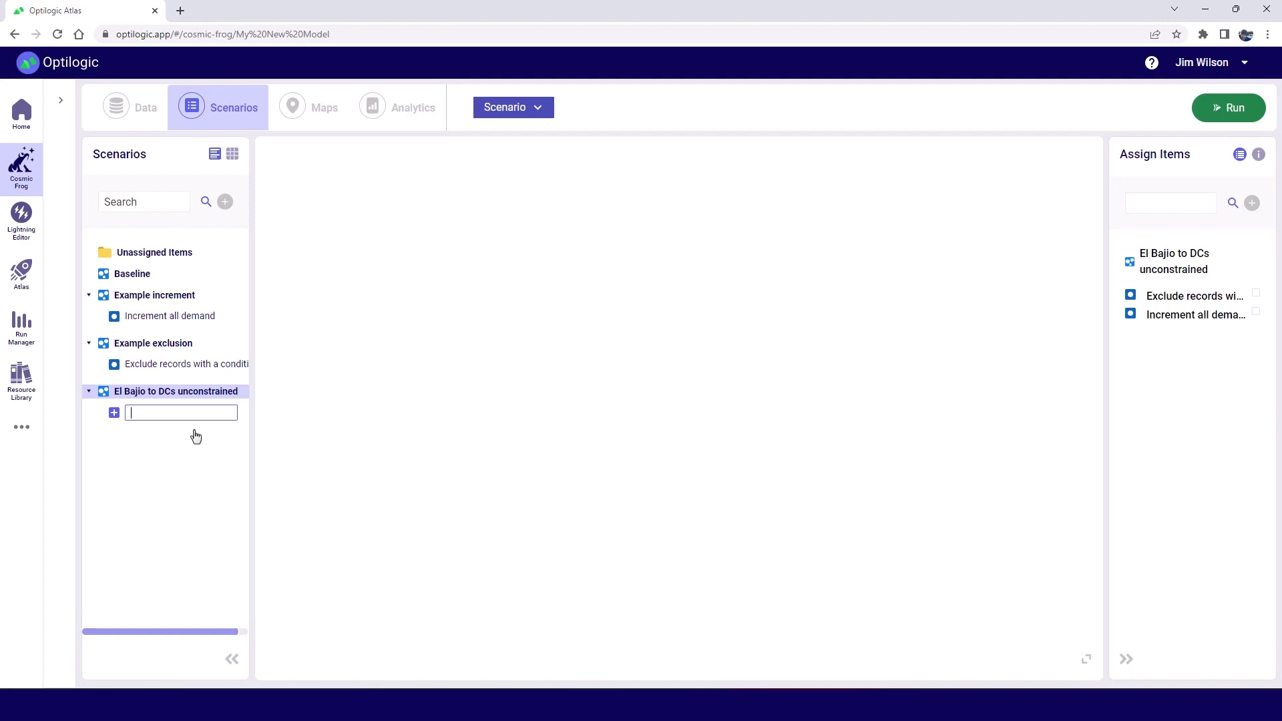
text(Re)
click(220, 443)
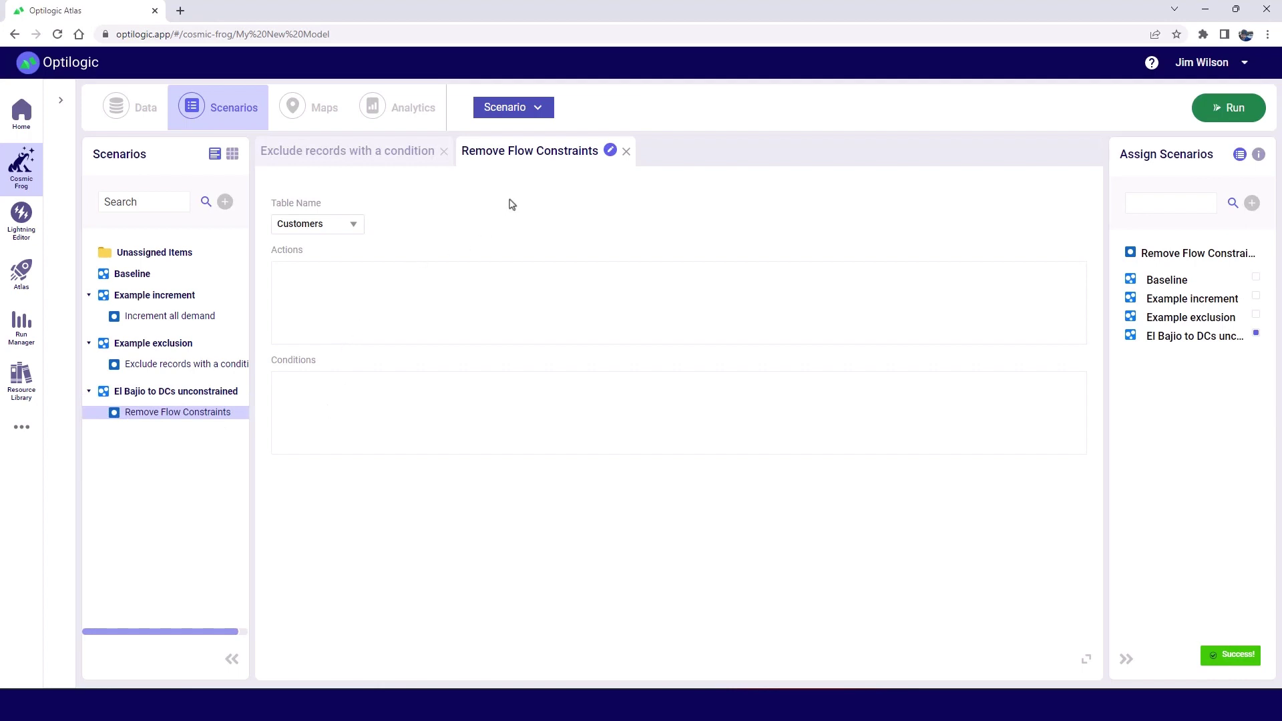
Step: Point the Remove Flow Constraints rule at the FlowConstraints table
click(355, 234)
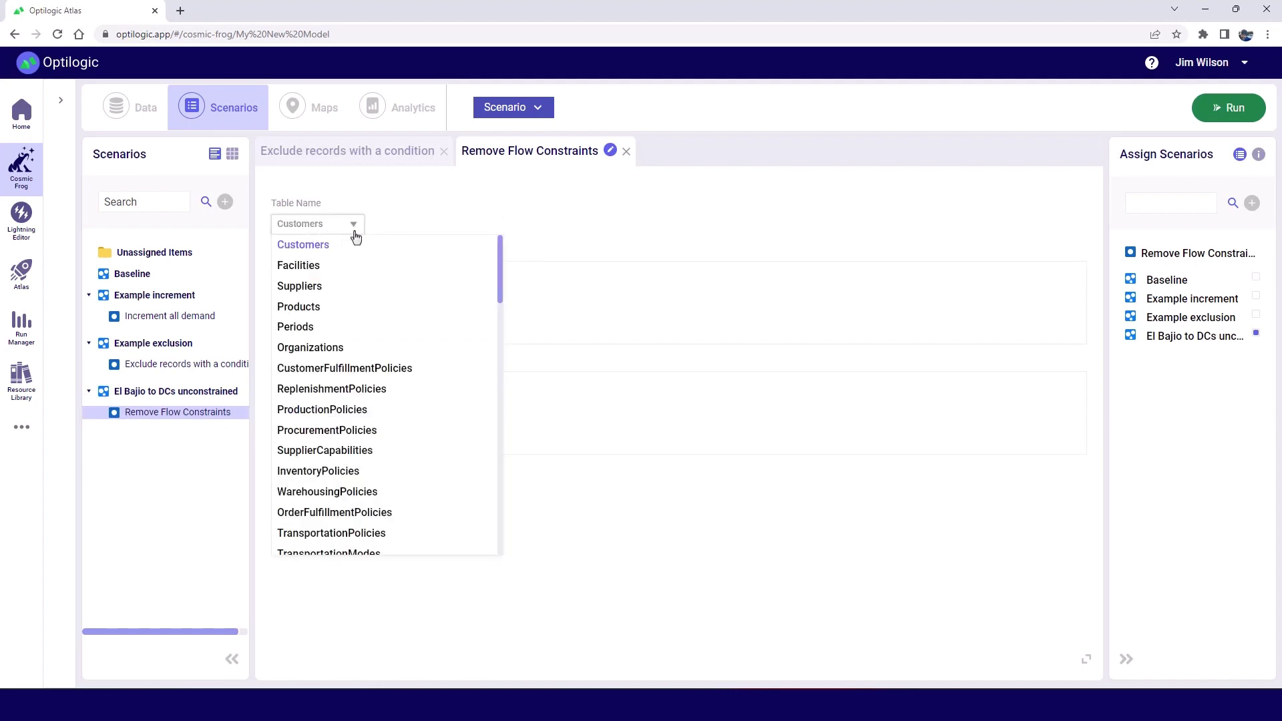
text(FlowConstraints)
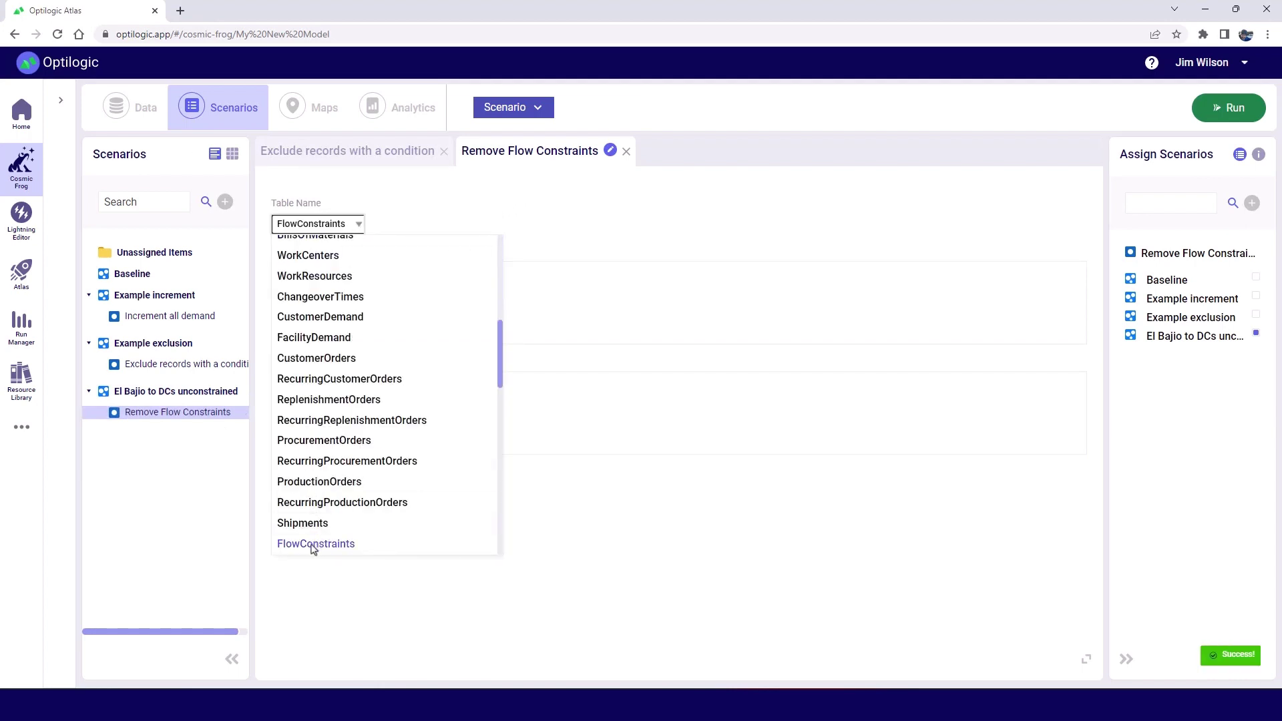
click(313, 544)
Step: Begin the rule's action with the status field
click(326, 292)
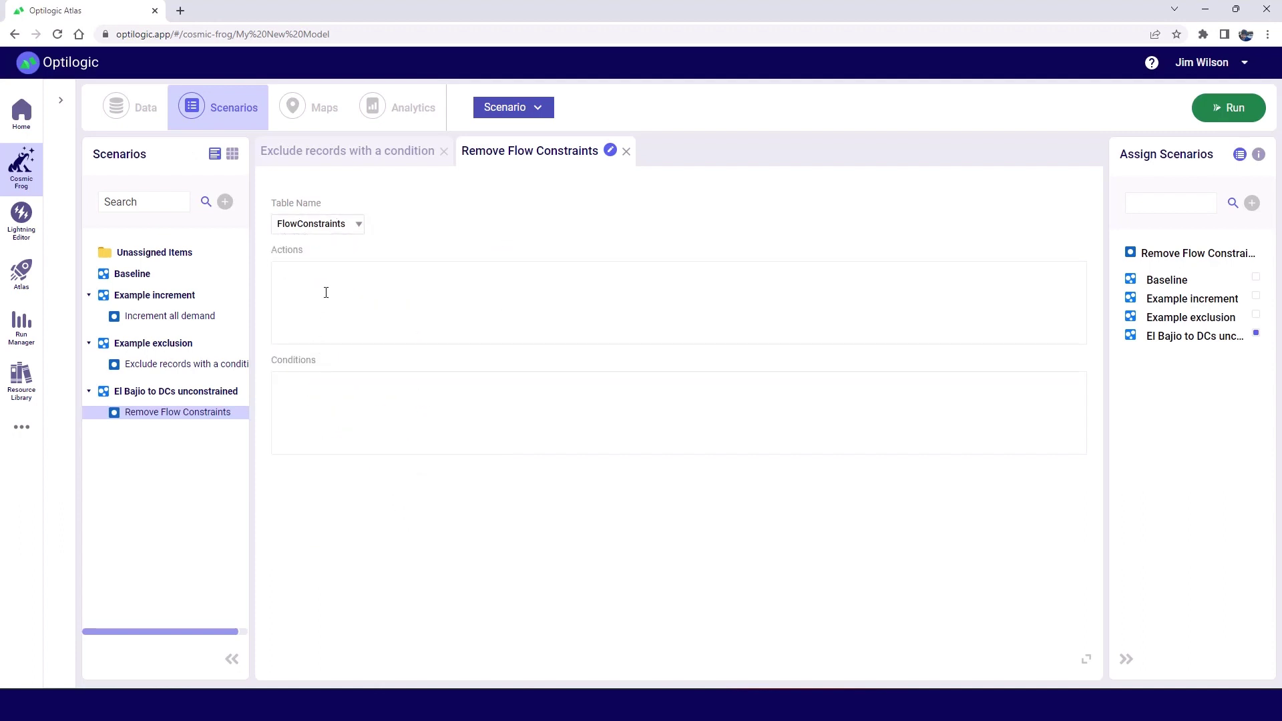
text(s)
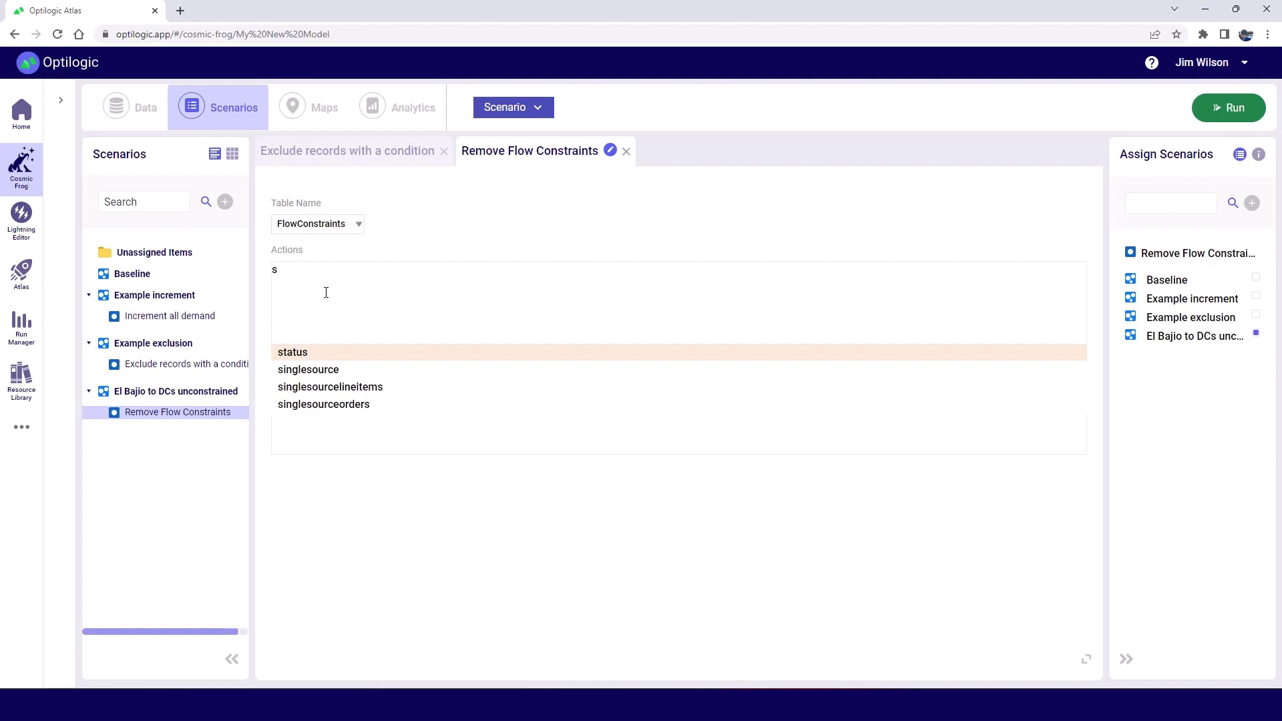
key(BackSpace)
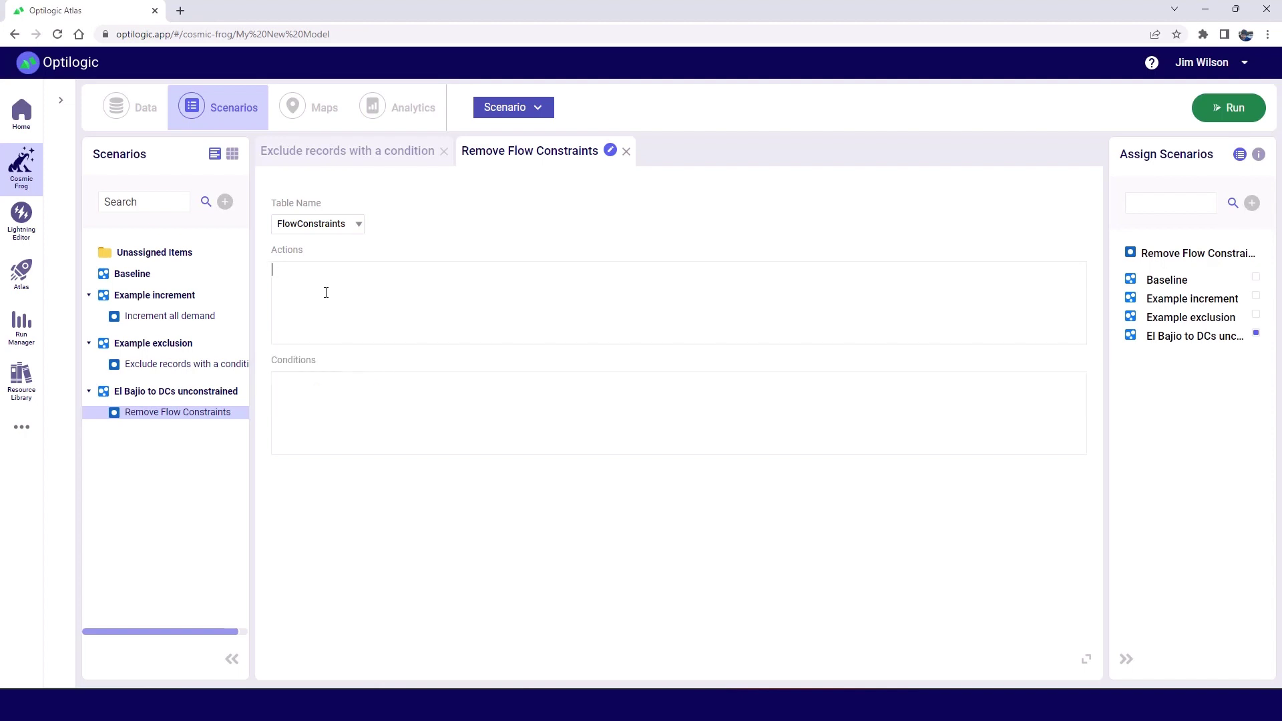
text(s)
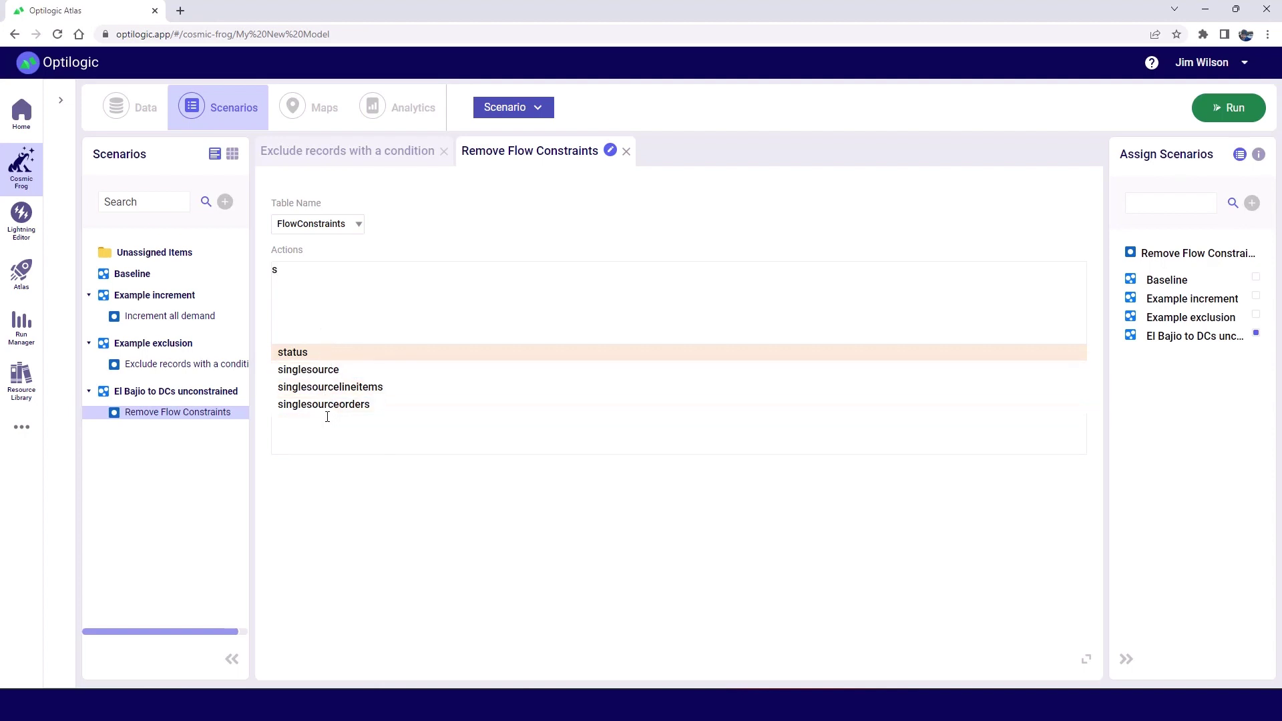
Step: Write the action status = 'Exclude' and save it
click(310, 359)
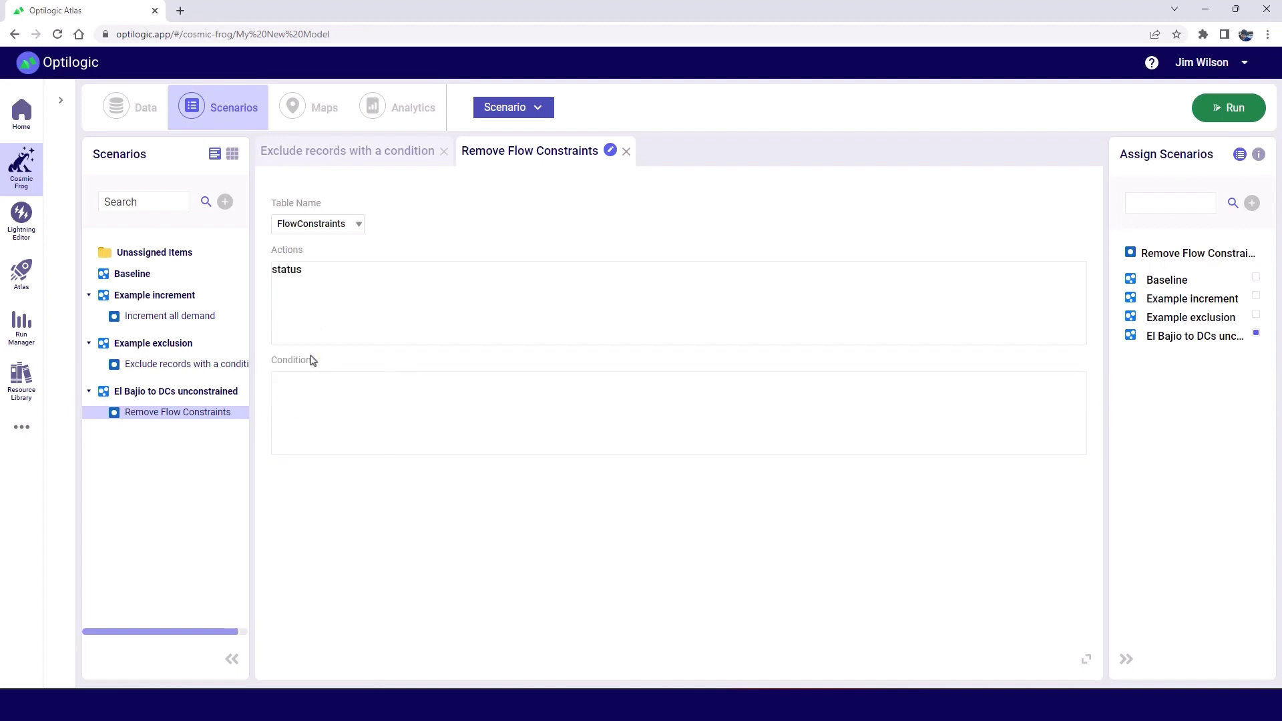
text(= 'Exclude')
click(518, 567)
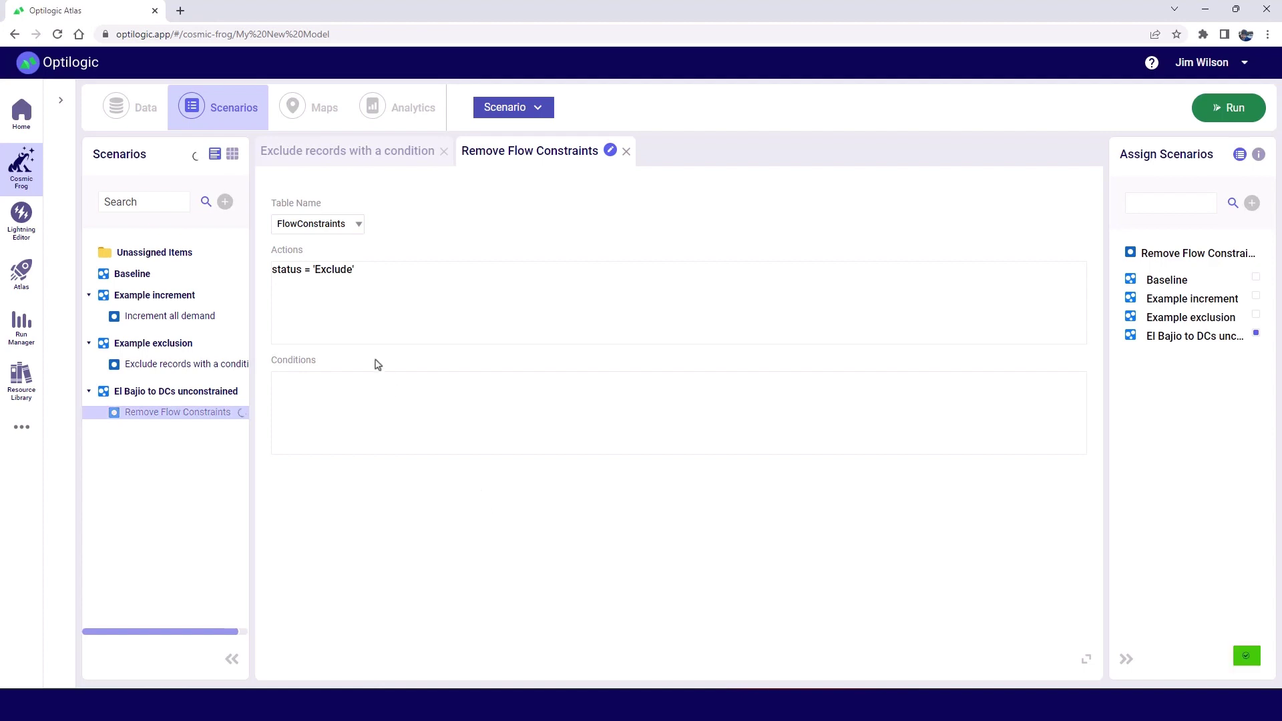
Step: Switch the action to double quotes, status = "Exclude", and save
click(316, 269)
key(BackSpace)
text(")
key(BackSpace)
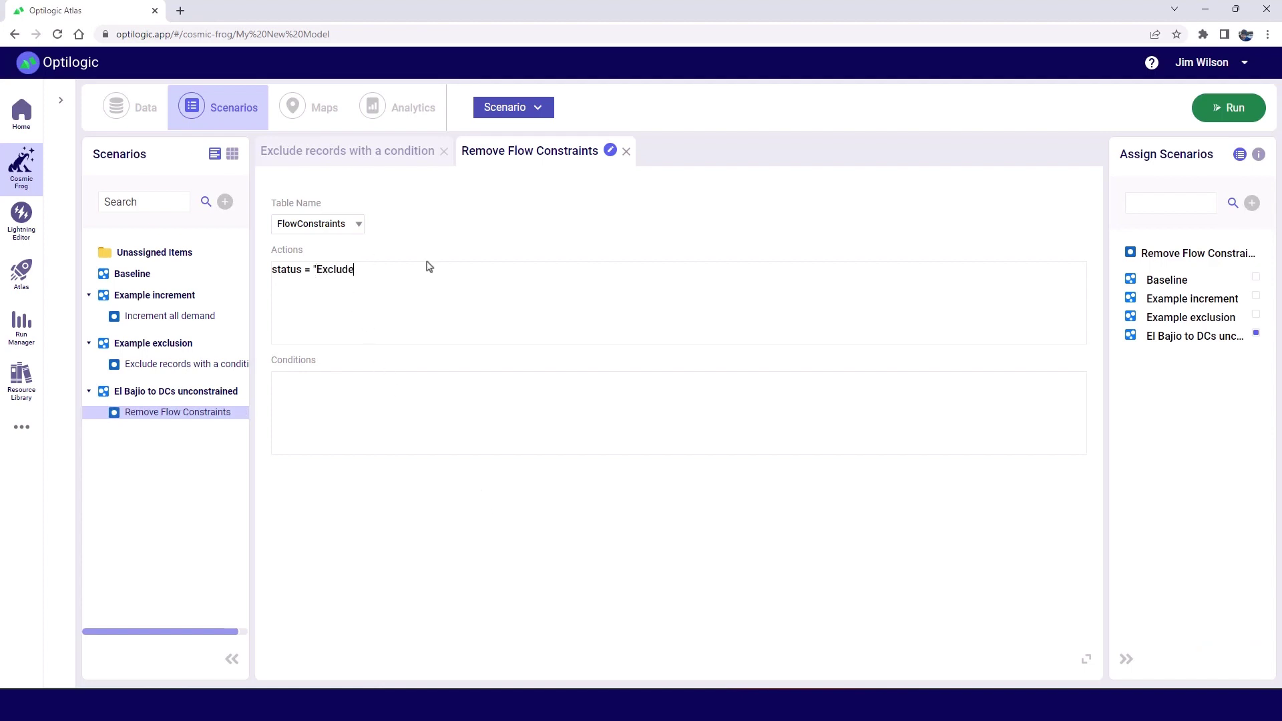
text(")
click(449, 486)
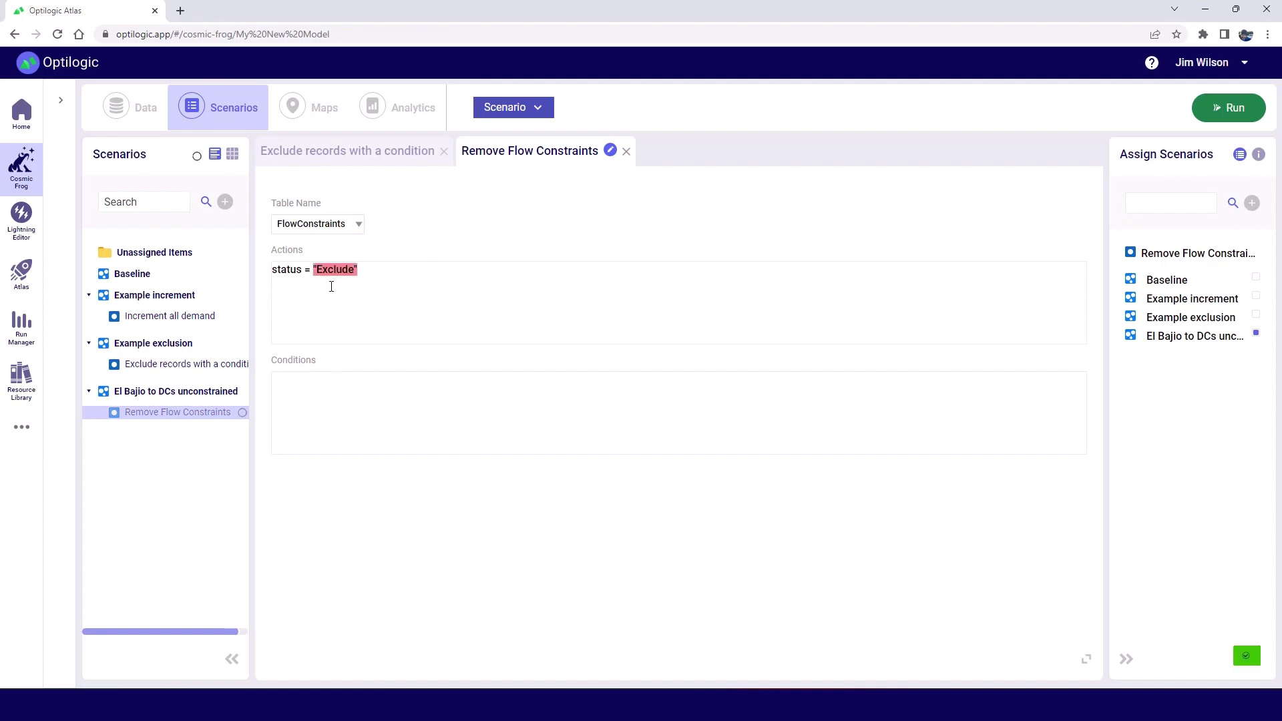
Step: Test a broken action by deleting the closing quote and a letter from status
click(472, 270)
key(BackSpace)
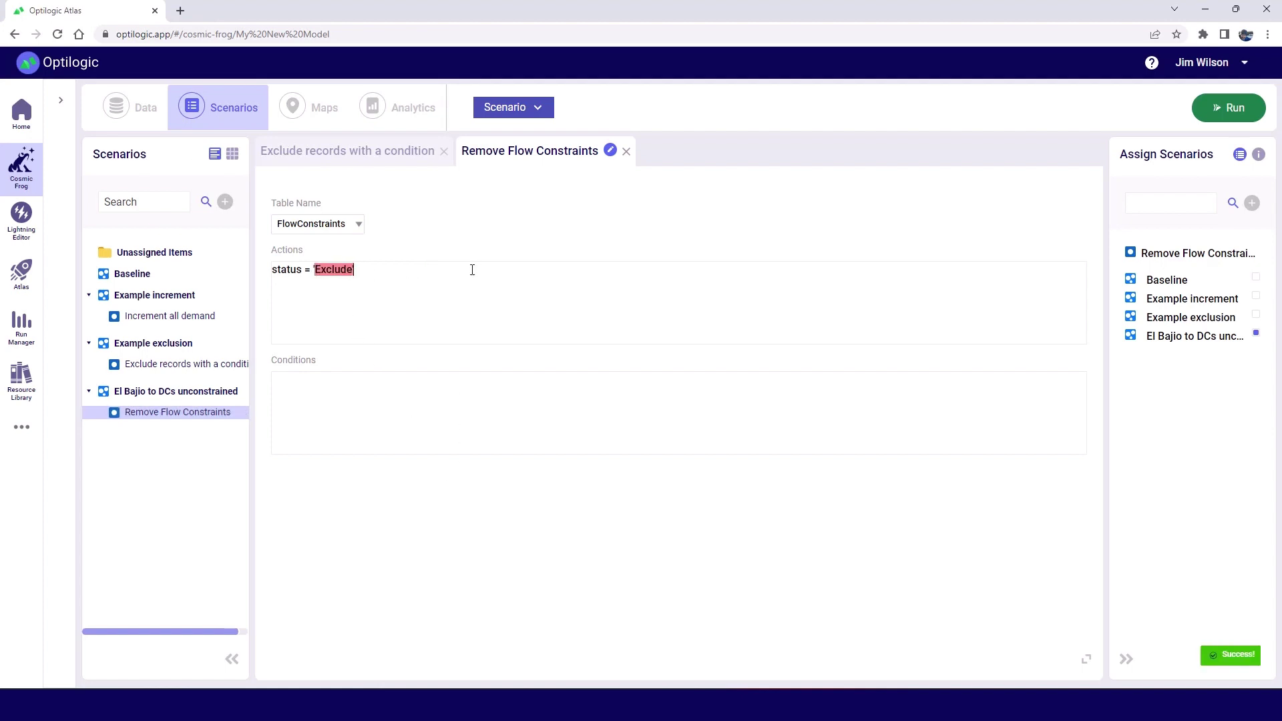
click(293, 269)
key(BackSpace)
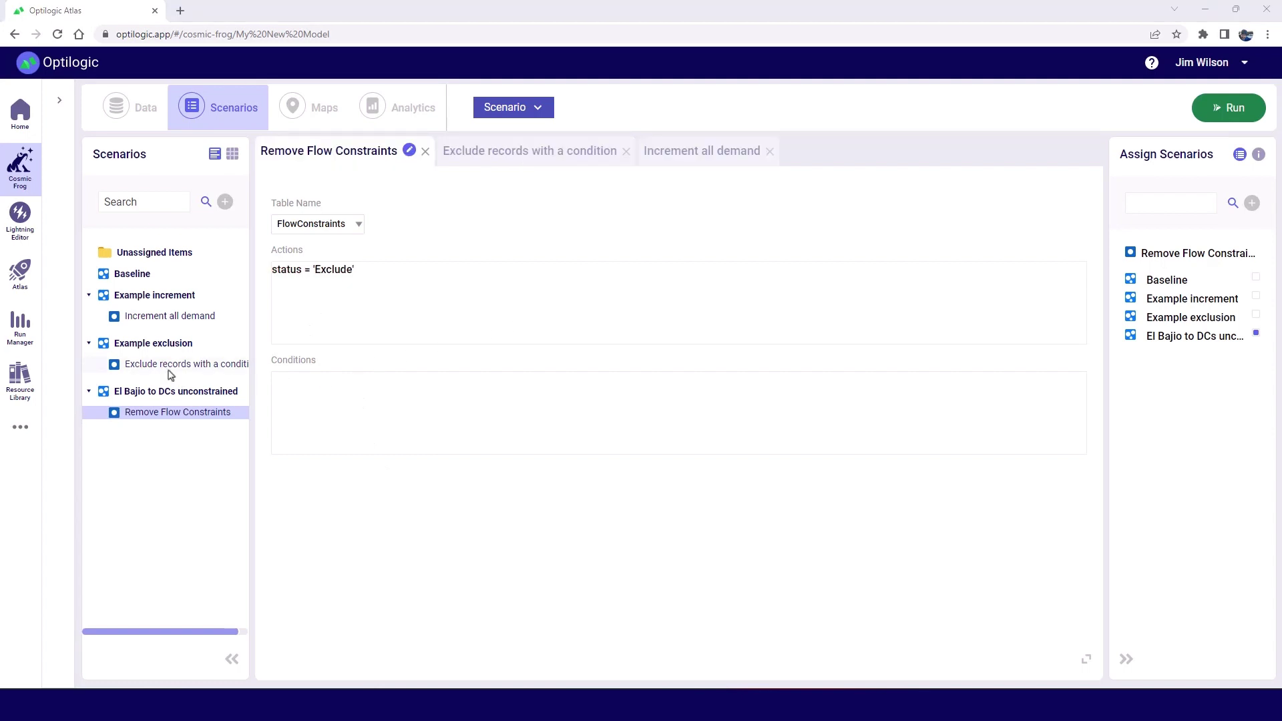
Step: Rename the Detroit DC exclusion item from 'Exclude records with a condition' to 'No Detroit DC'
click(168, 367)
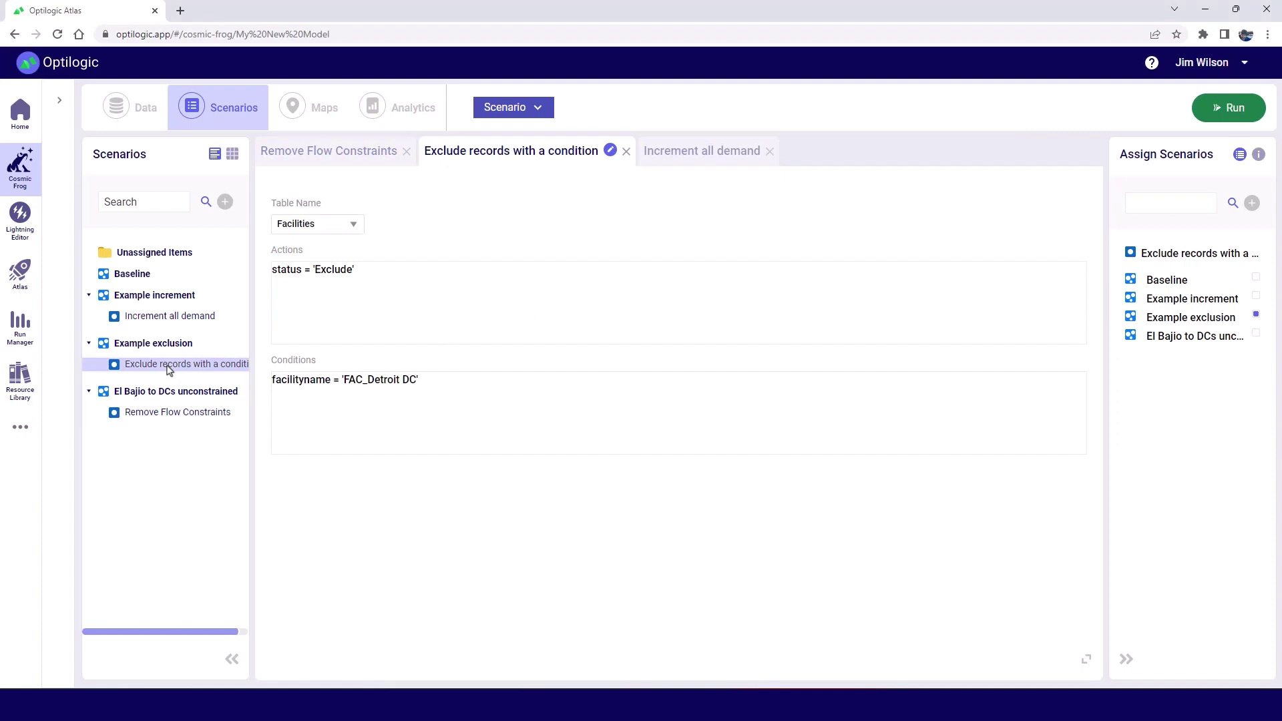
right_click(201, 369)
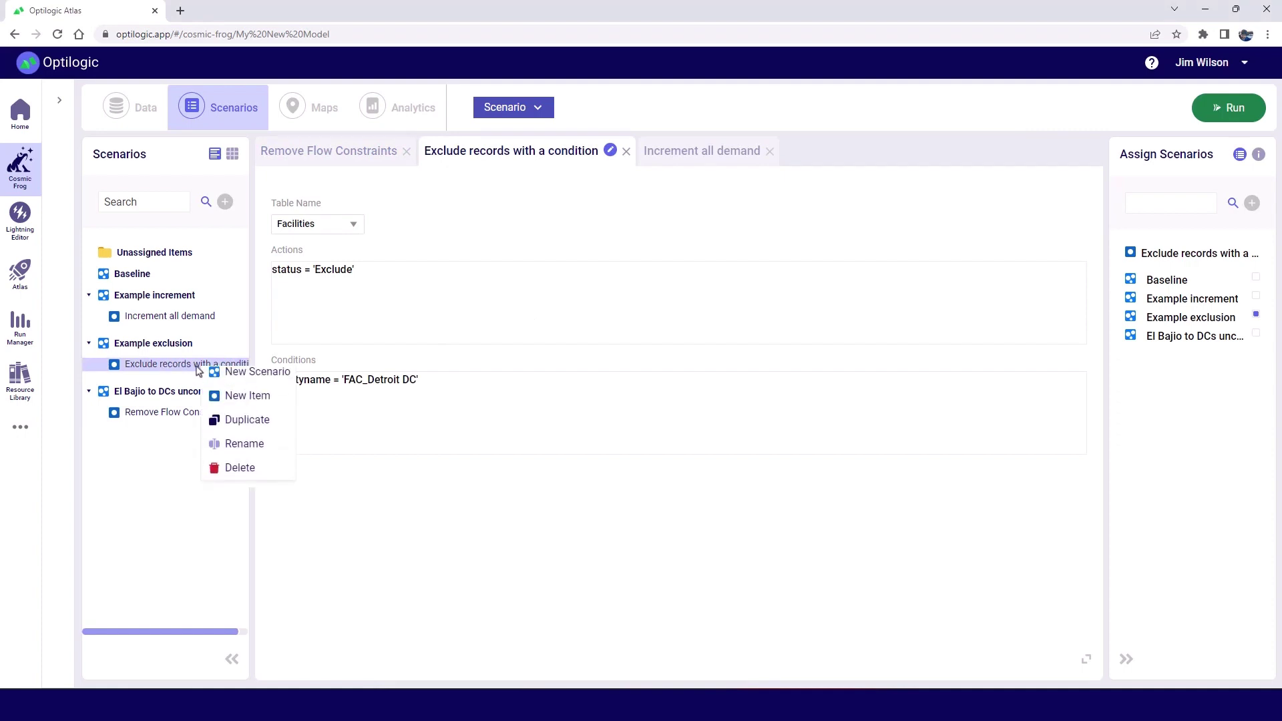
click(245, 451)
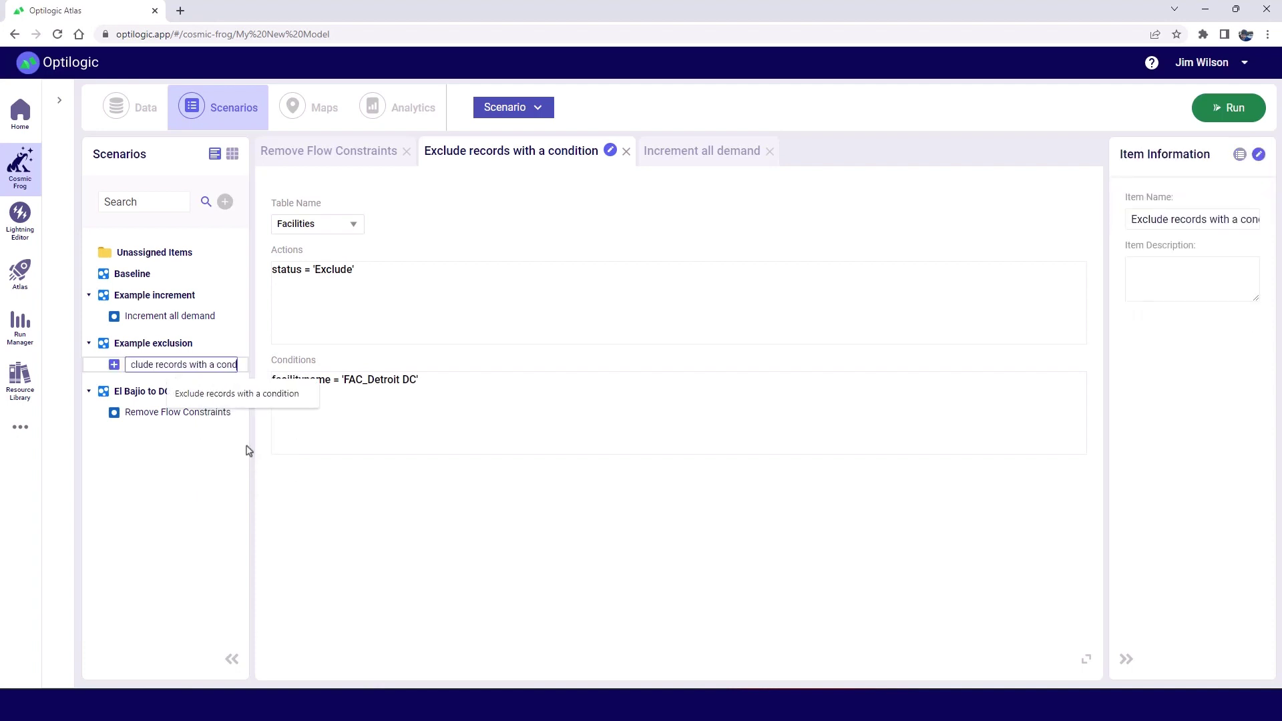
key(BackSpace)
key(BackSpace)
key(BackSpace)
key(BackSpace)
key(BackSpace)
key(BackSpace)
key(BackSpace)
key(BackSpace)
key(BackSpace)
key(BackSpace)
key(BackSpace)
key(BackSpace)
key(BackSpace)
key(BackSpace)
key(BackSpace)
key(BackSpace)
key(BackSpace)
key(BackSpace)
key(BackSpace)
key(BackSpace)
text(No D)
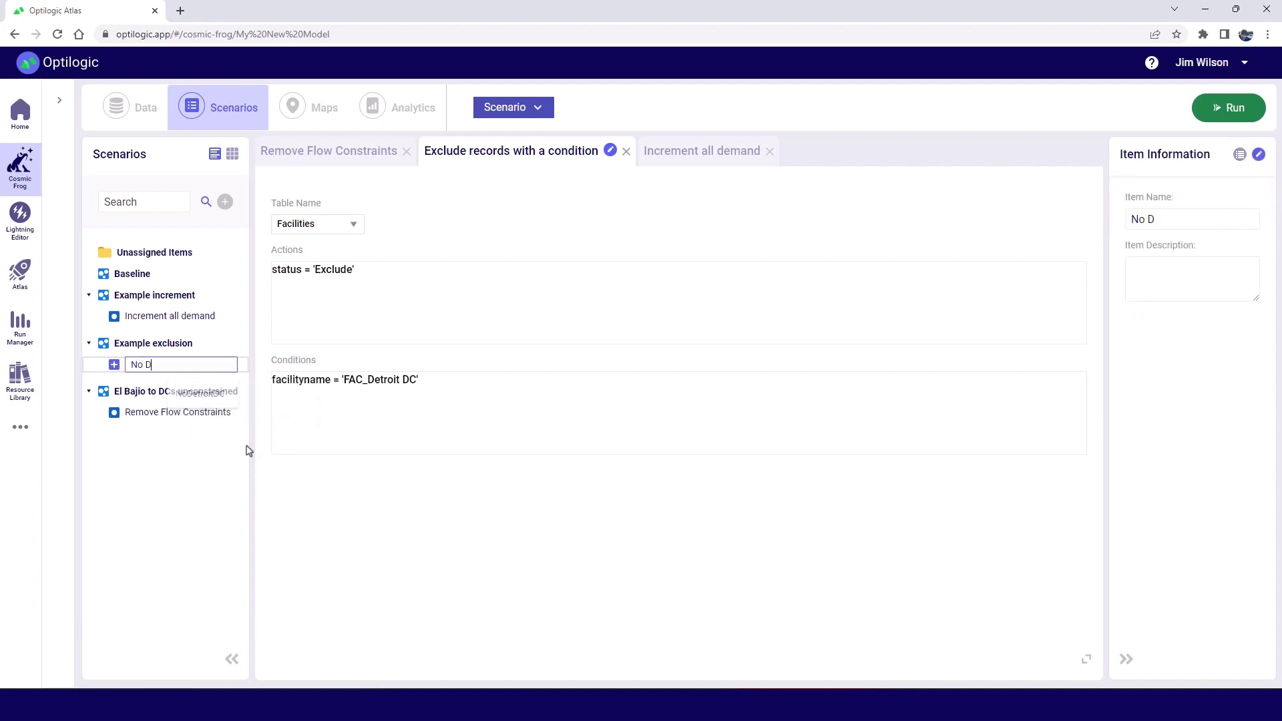
text(etroit DC)
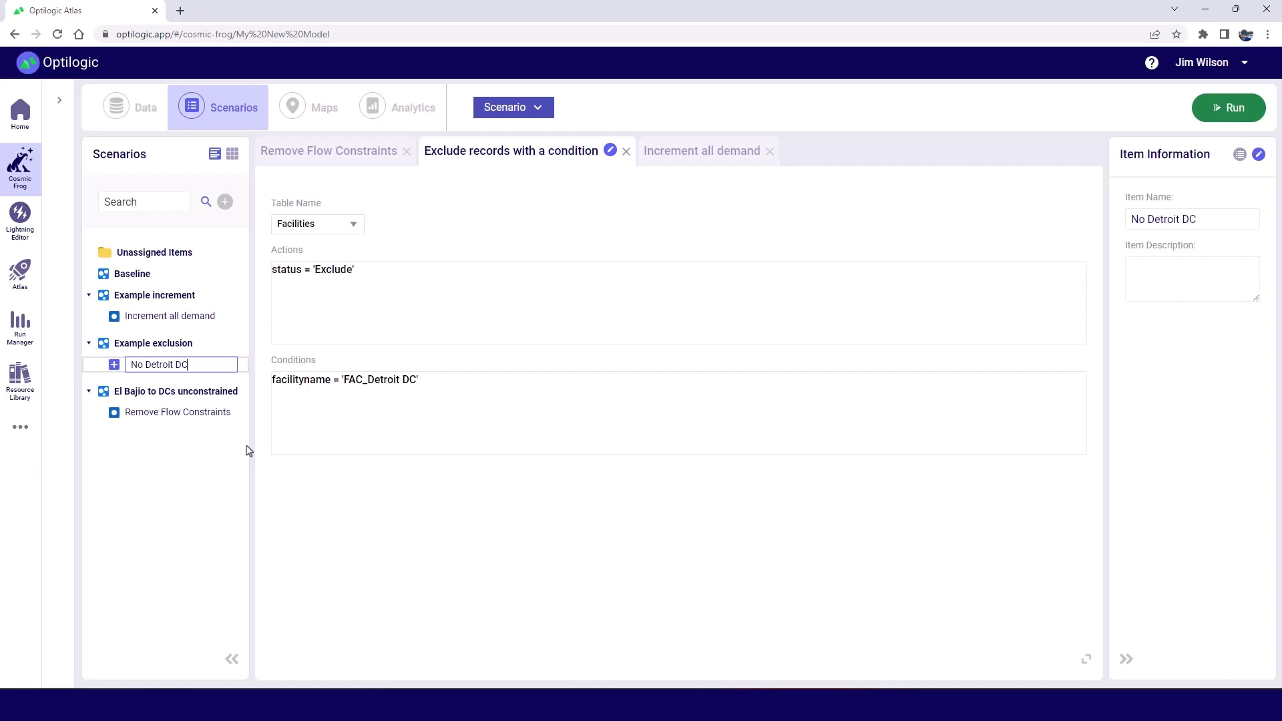
key(Return)
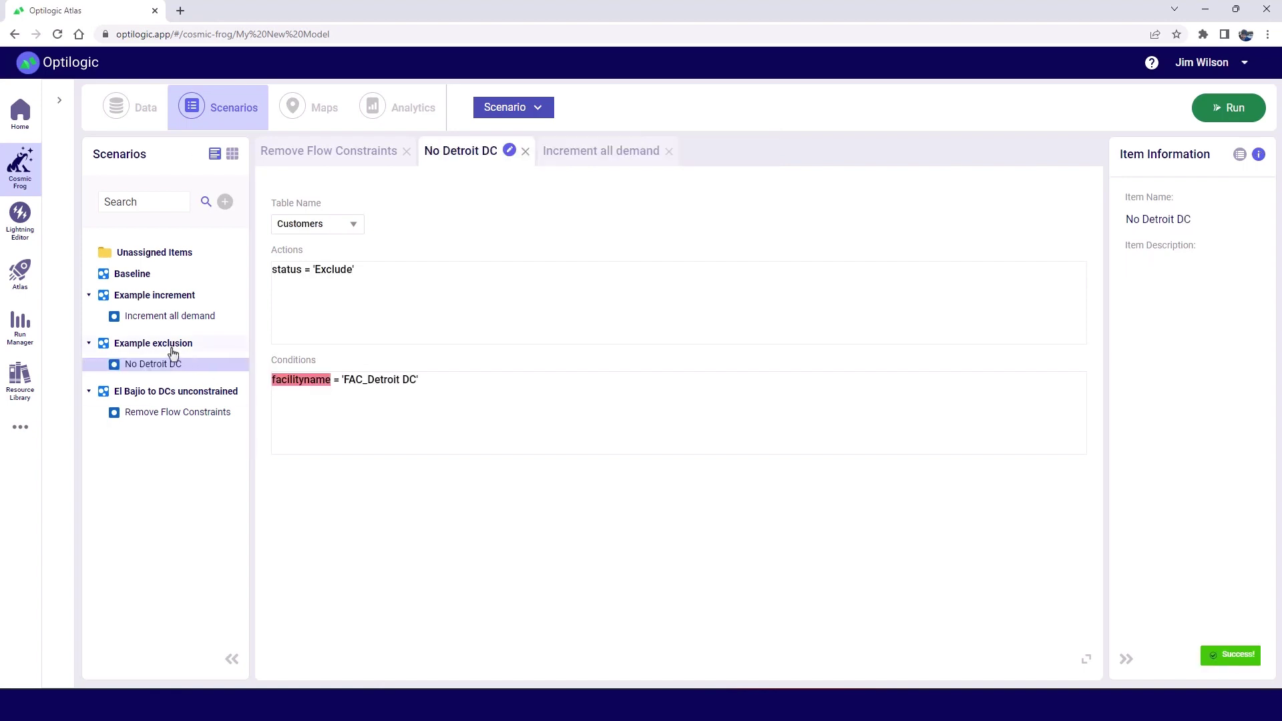
Step: Replace the Example exclusion scenario's name with 'No Detroit DC'
right_click(167, 348)
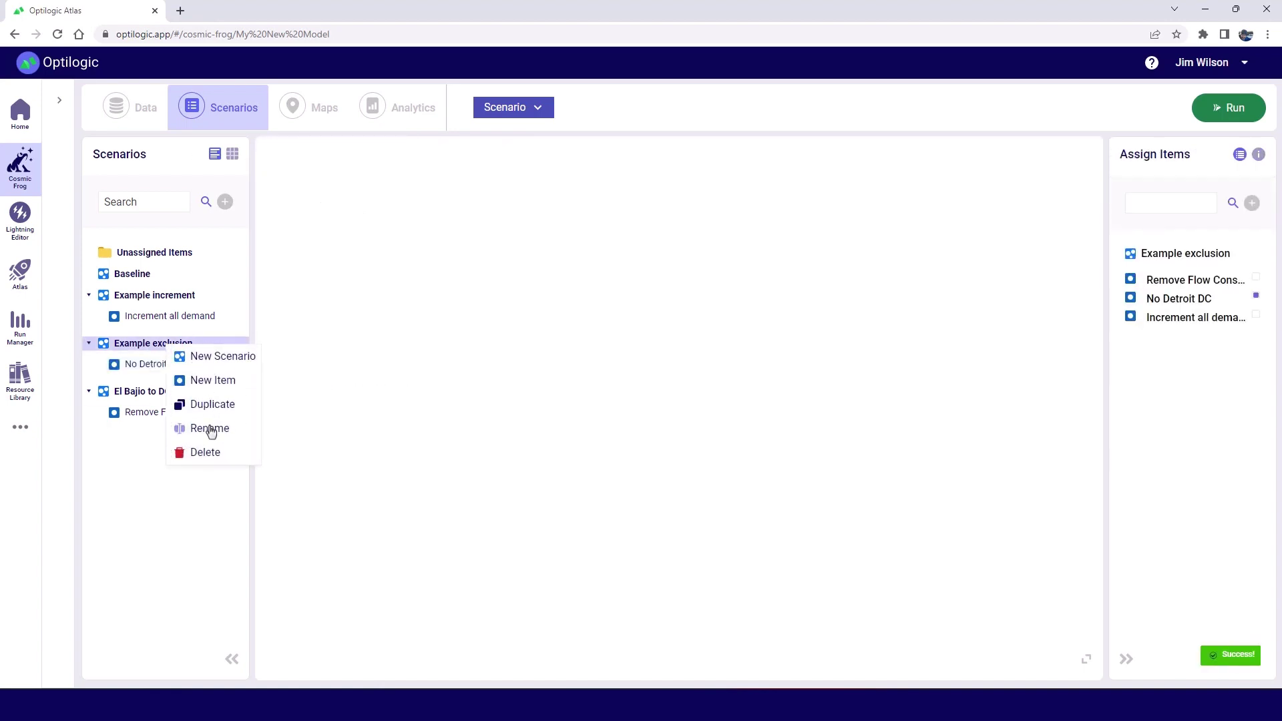
click(211, 431)
drag(224, 343, 114, 347)
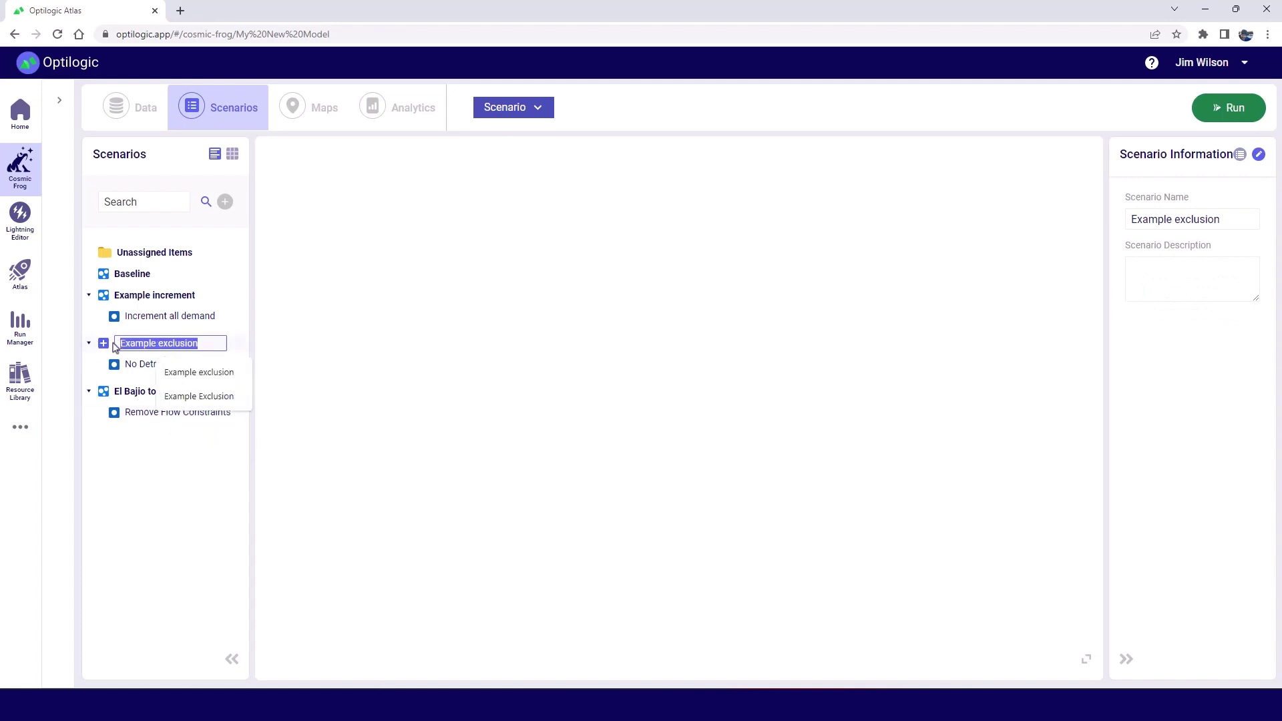
text(No Der)
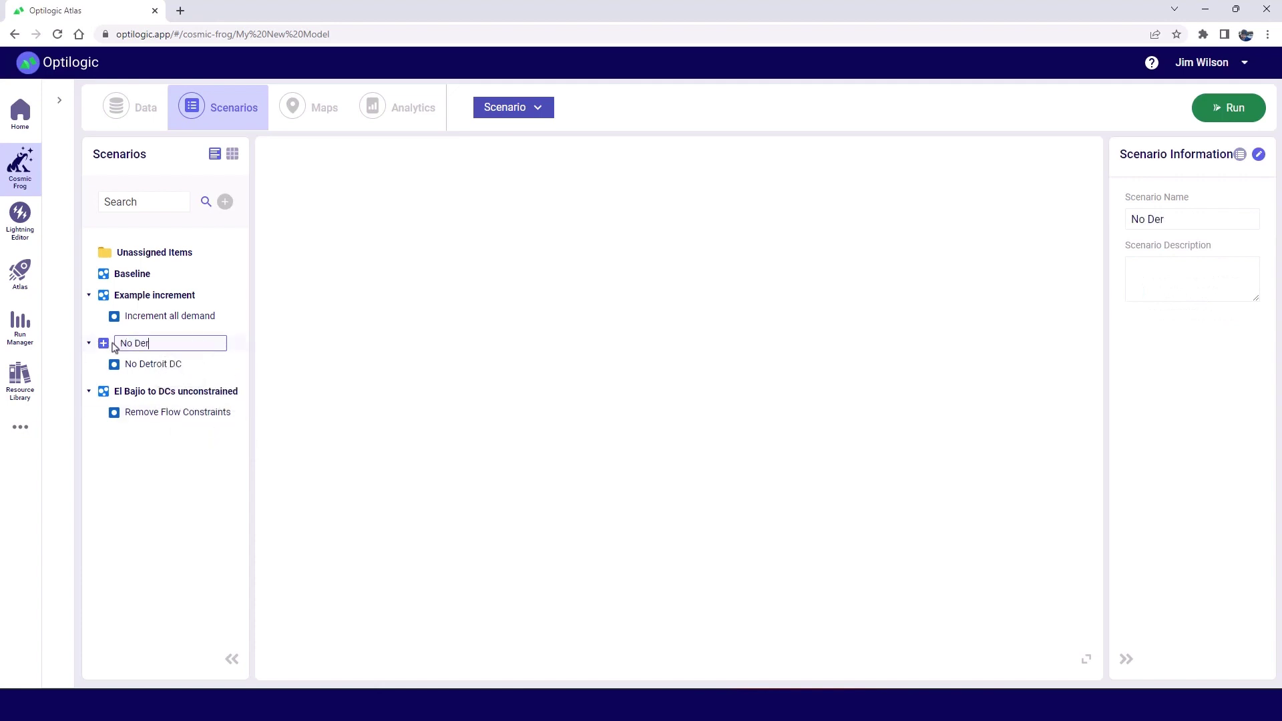
key(BackSpace)
text(troit DC)
key(Return)
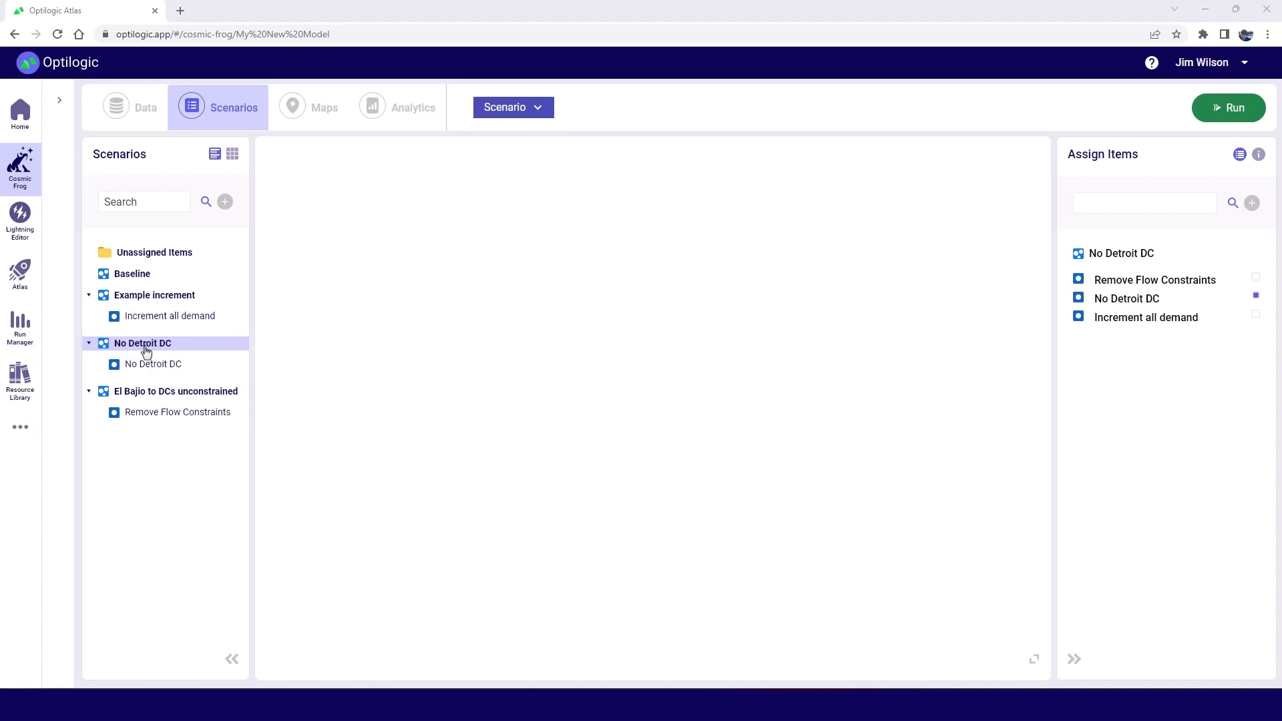
Step: Tick No Detroit DC for the Remove Flow Constraints item and verify the scenario's items
click(159, 413)
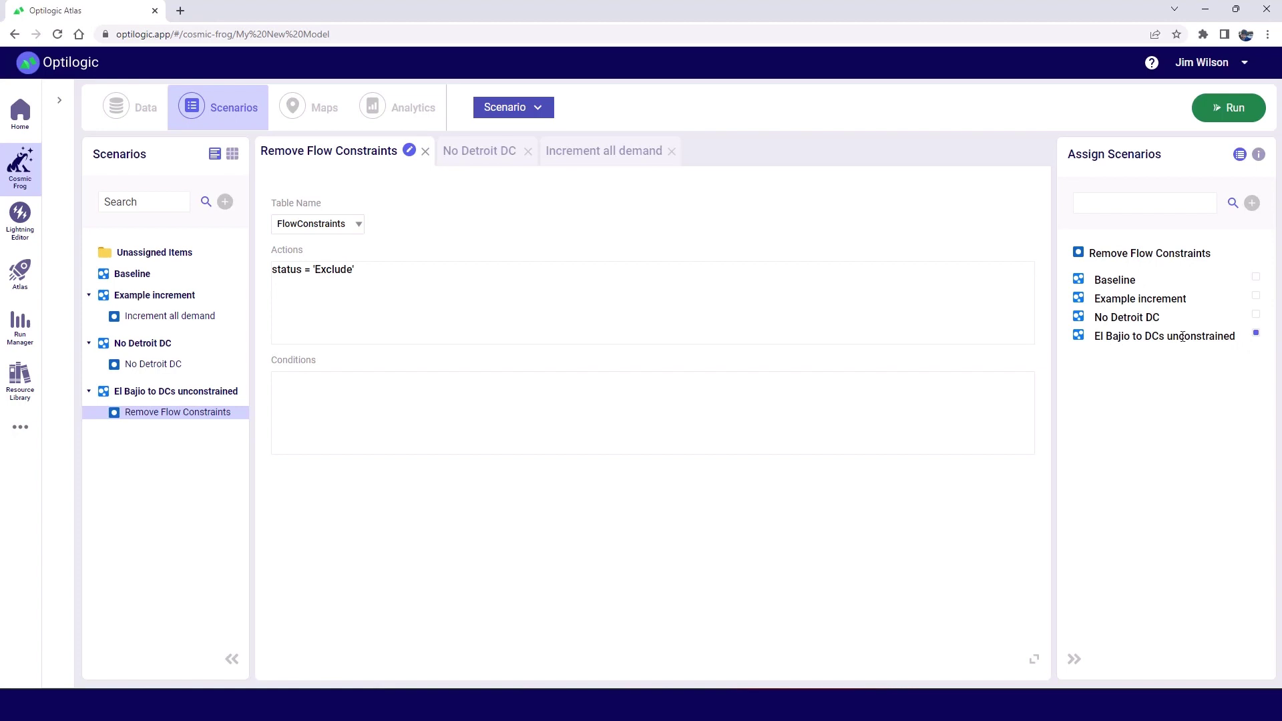
click(1256, 315)
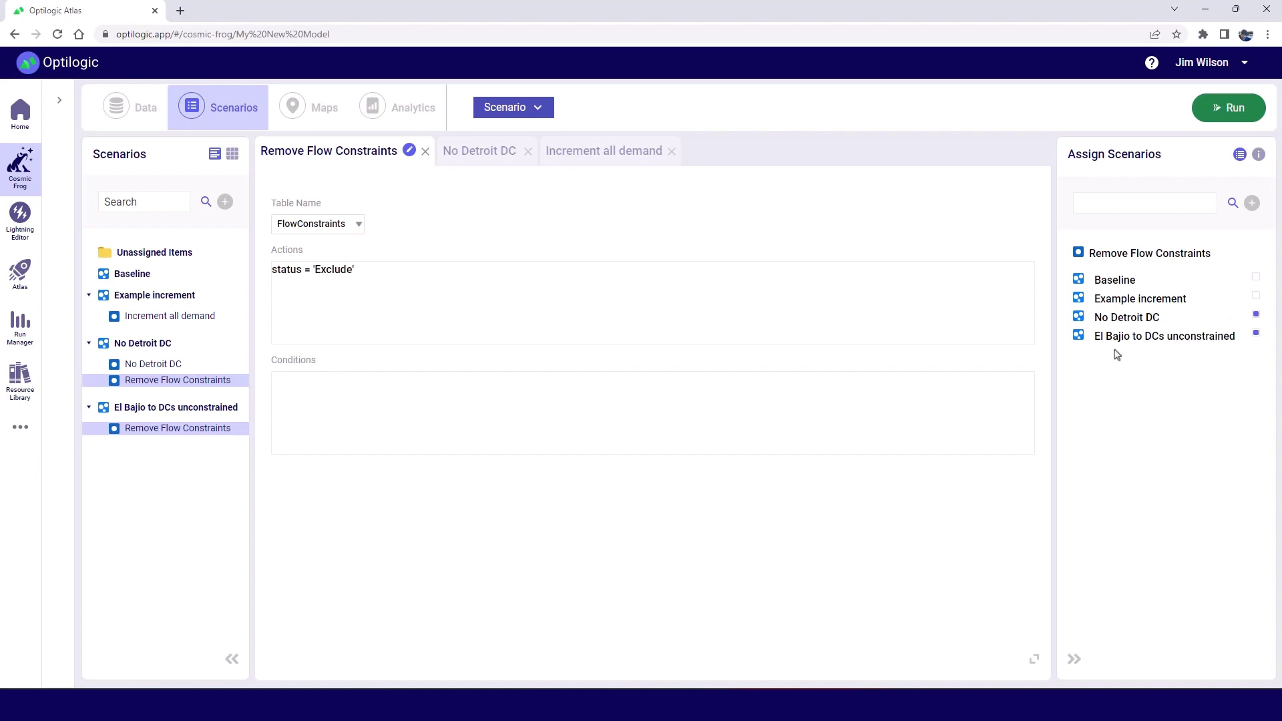
click(159, 347)
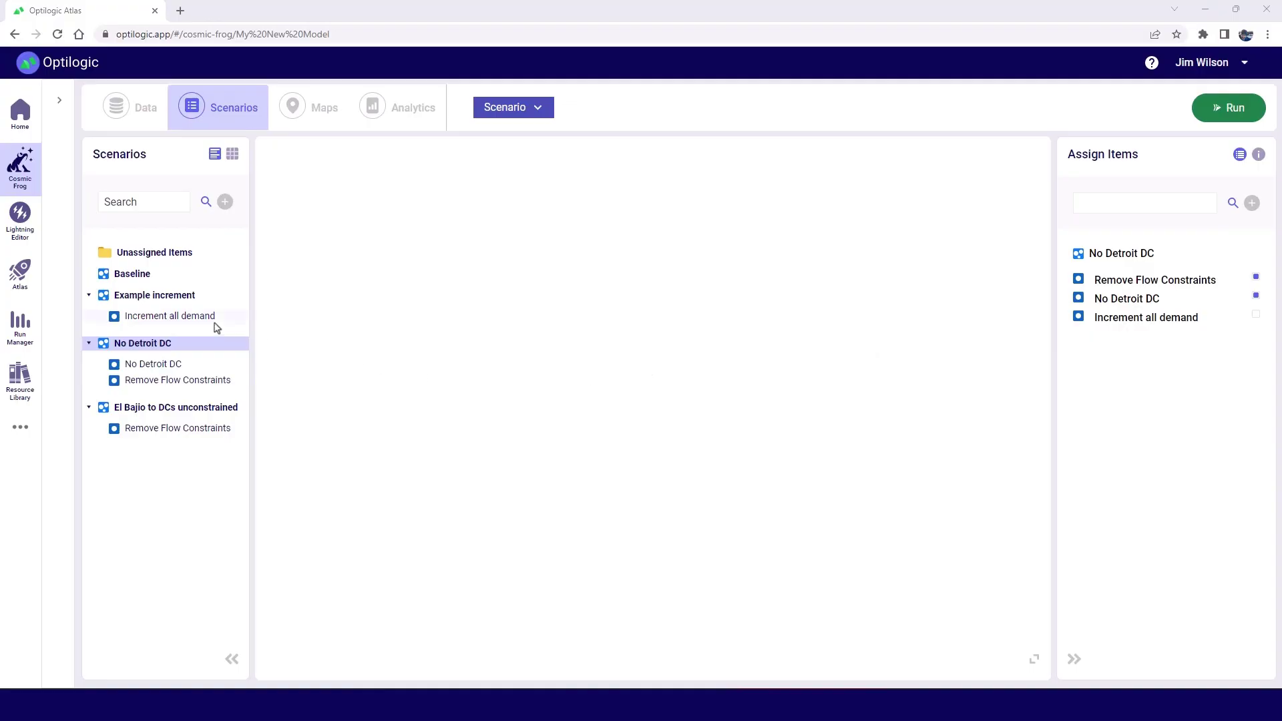
Step: Delete the Example increment scenario and confirm the deletion
click(145, 300)
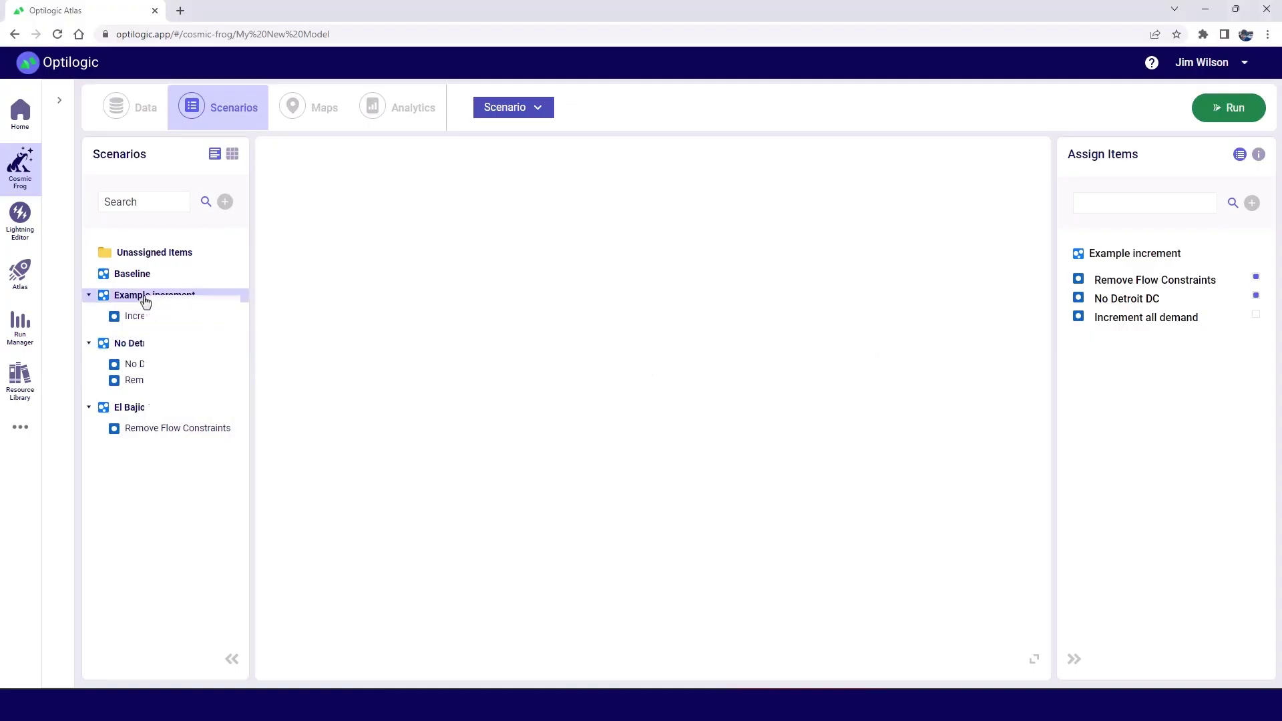
right_click(148, 298)
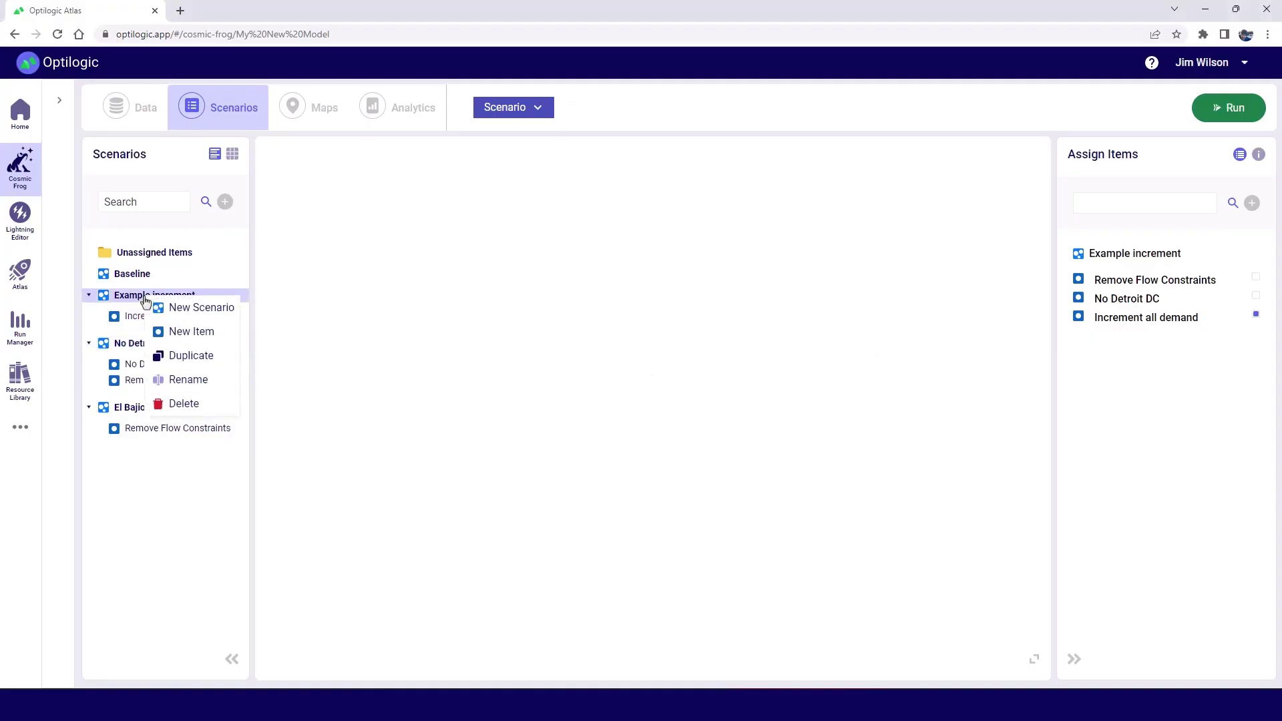
click(184, 406)
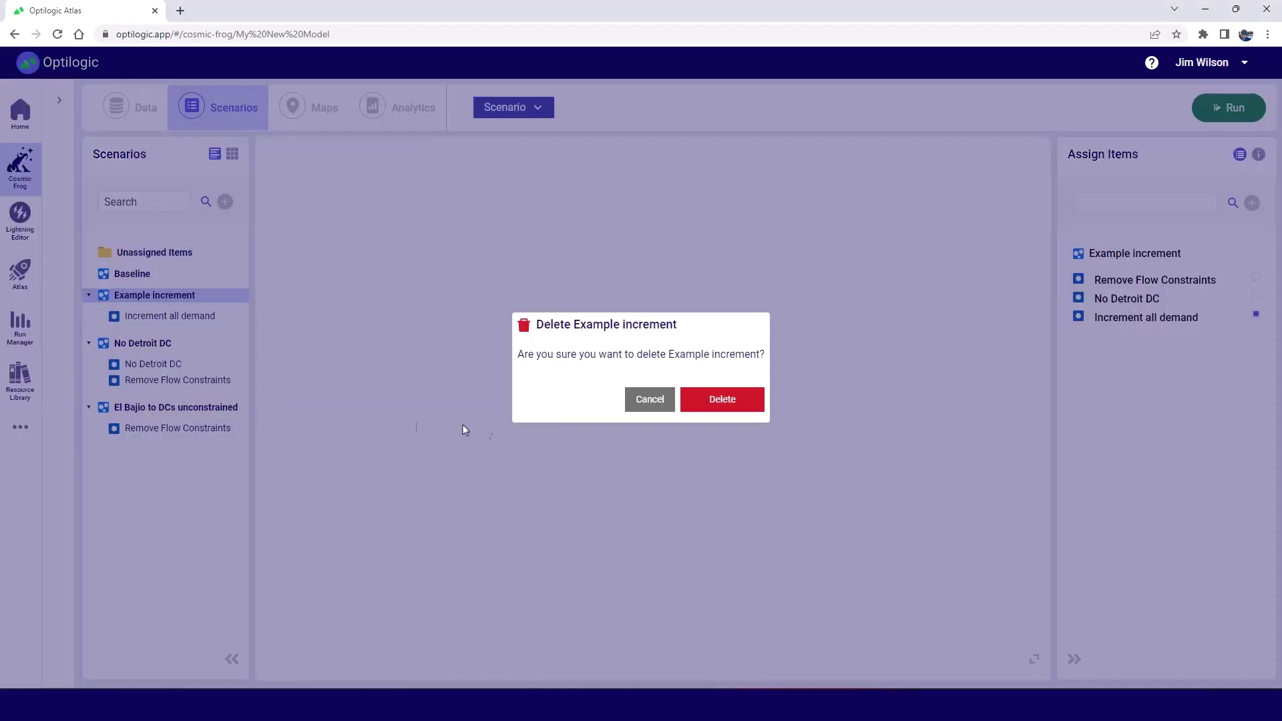
click(727, 401)
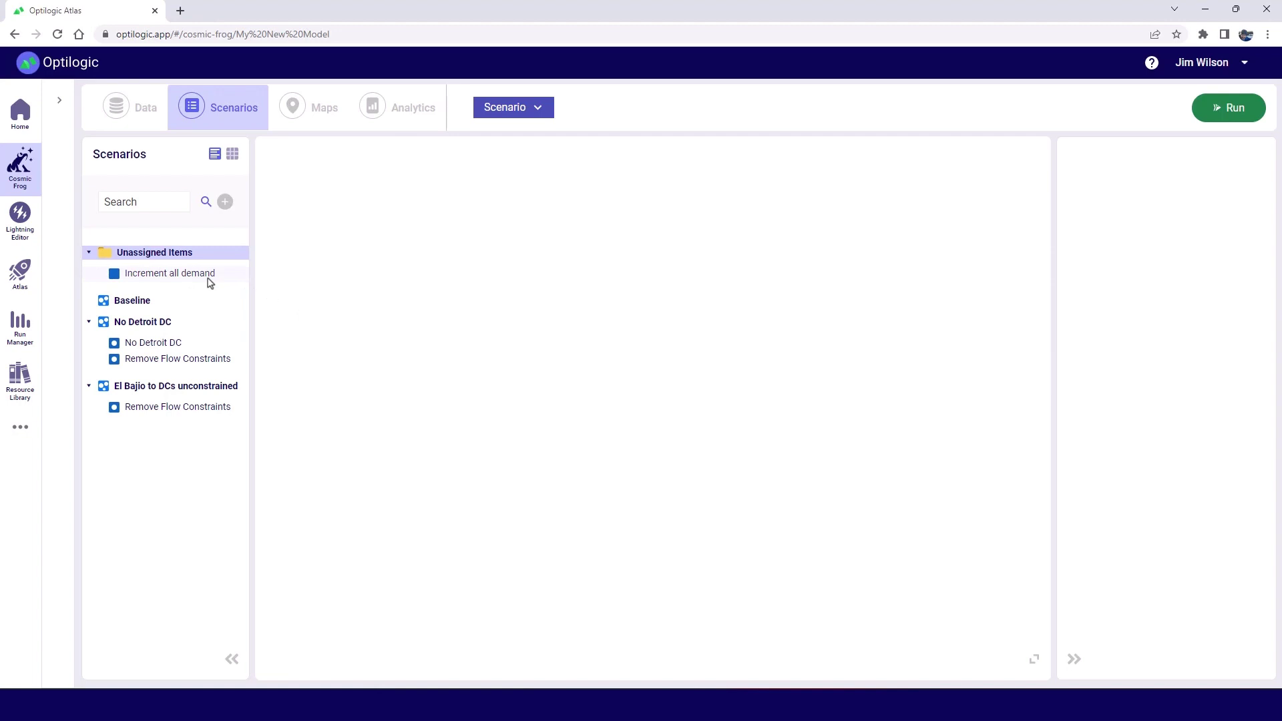
Step: Create a new scenario named 'Customer demand increase' from the Scenario menu
click(544, 112)
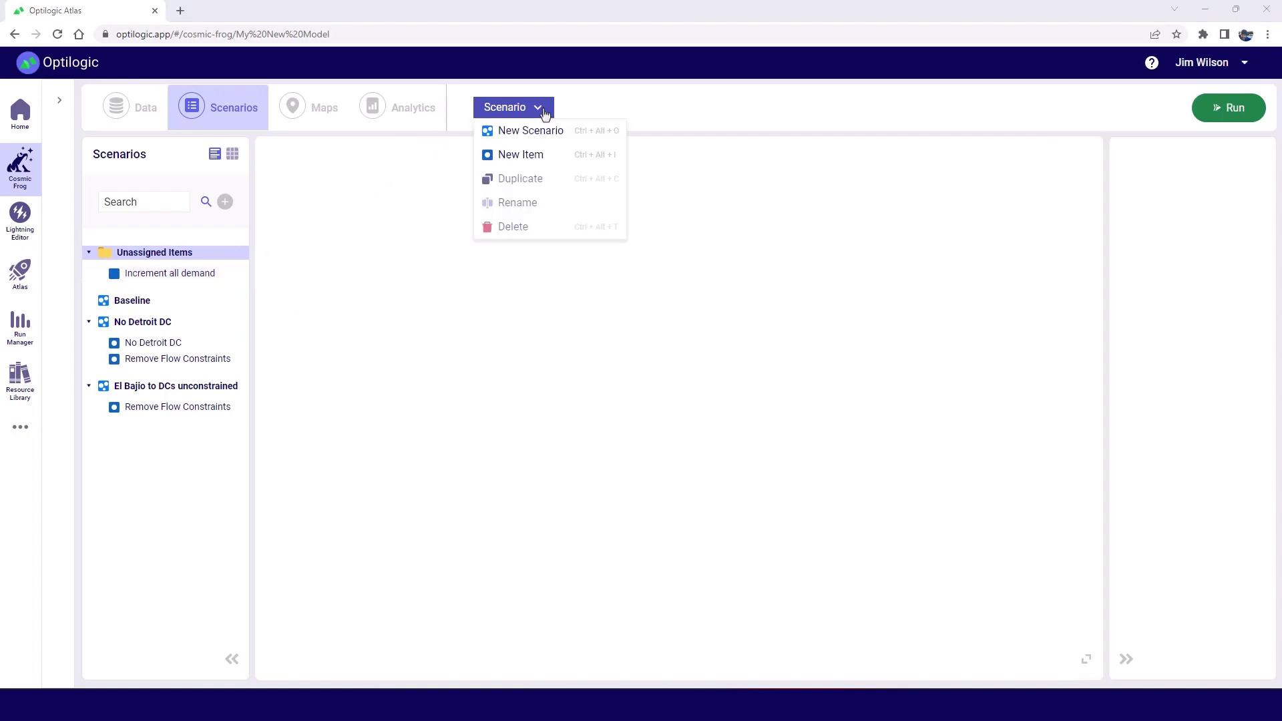
click(535, 131)
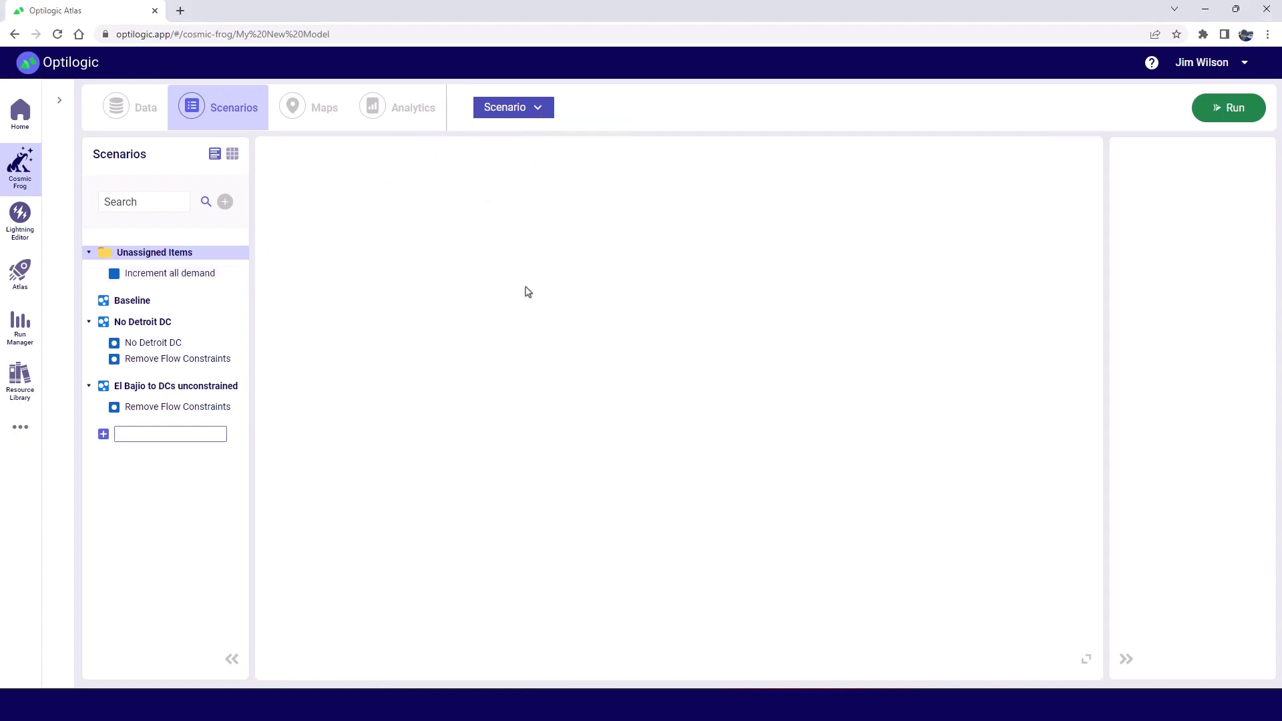
text(Customer demand increase)
key(Return)
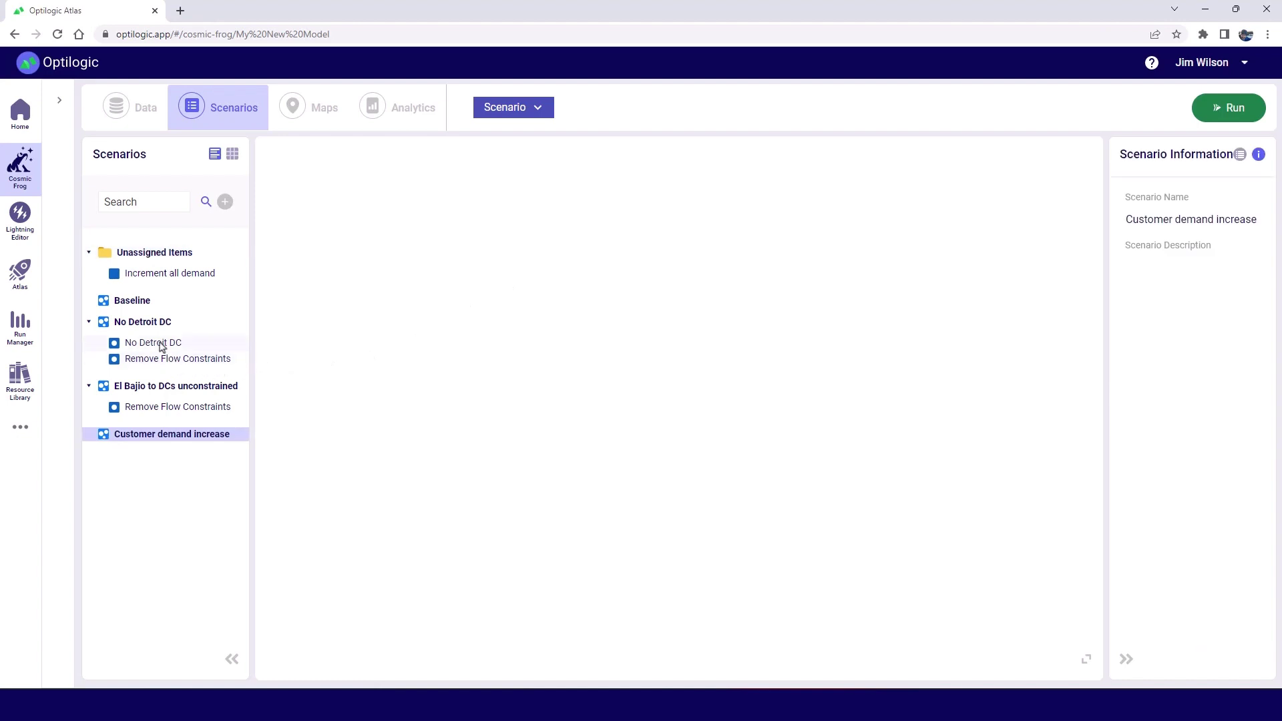
Step: Check the Customer demand increase scenario's empty item list and switch to the Scenario Grid
click(163, 276)
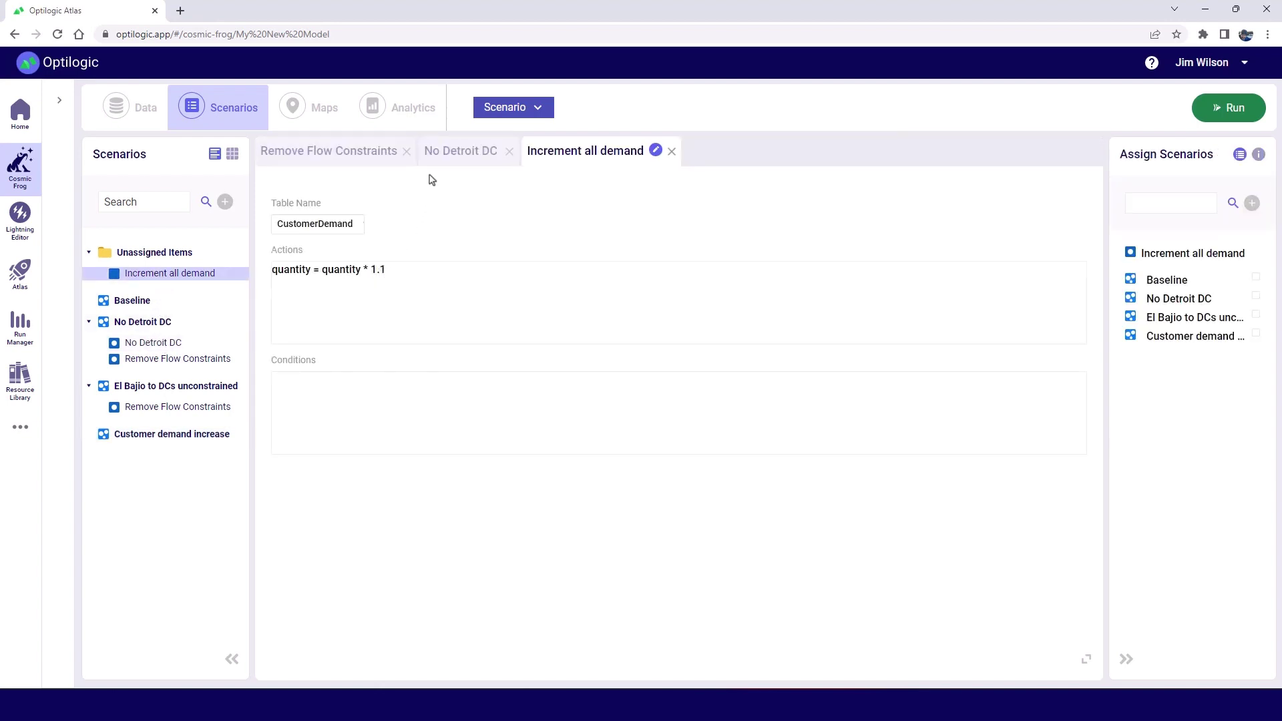
click(165, 437)
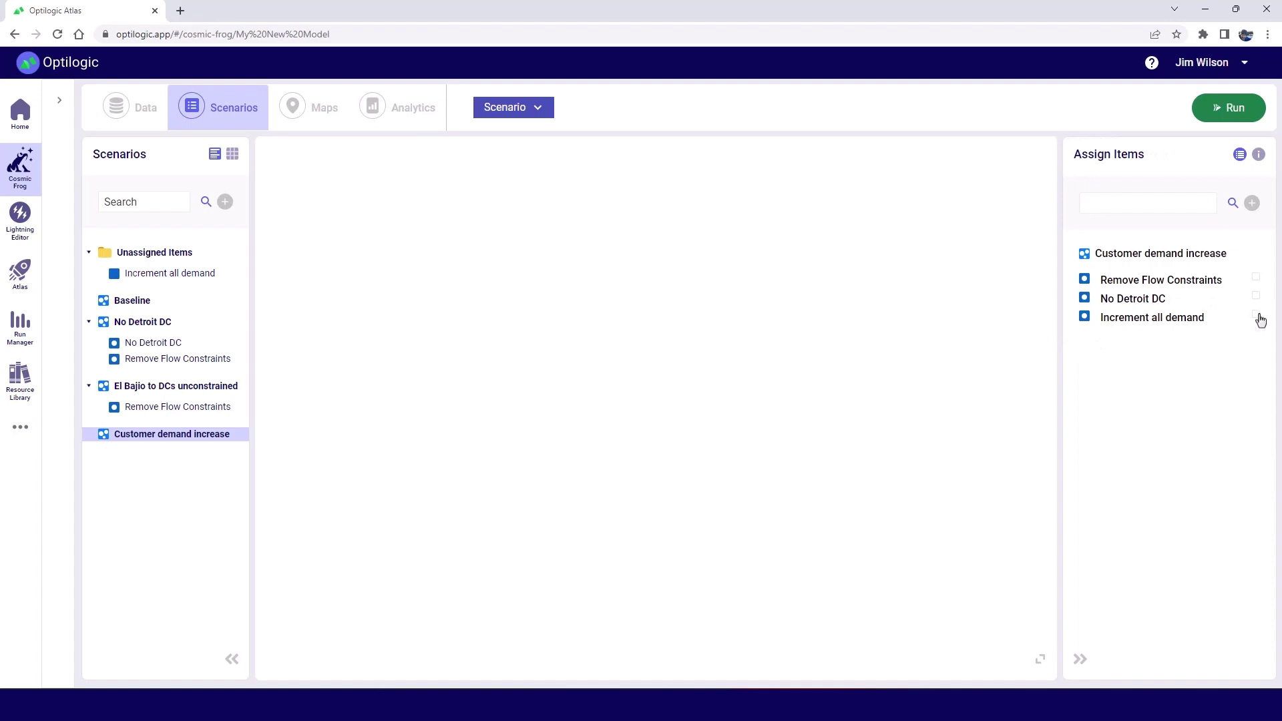
click(234, 156)
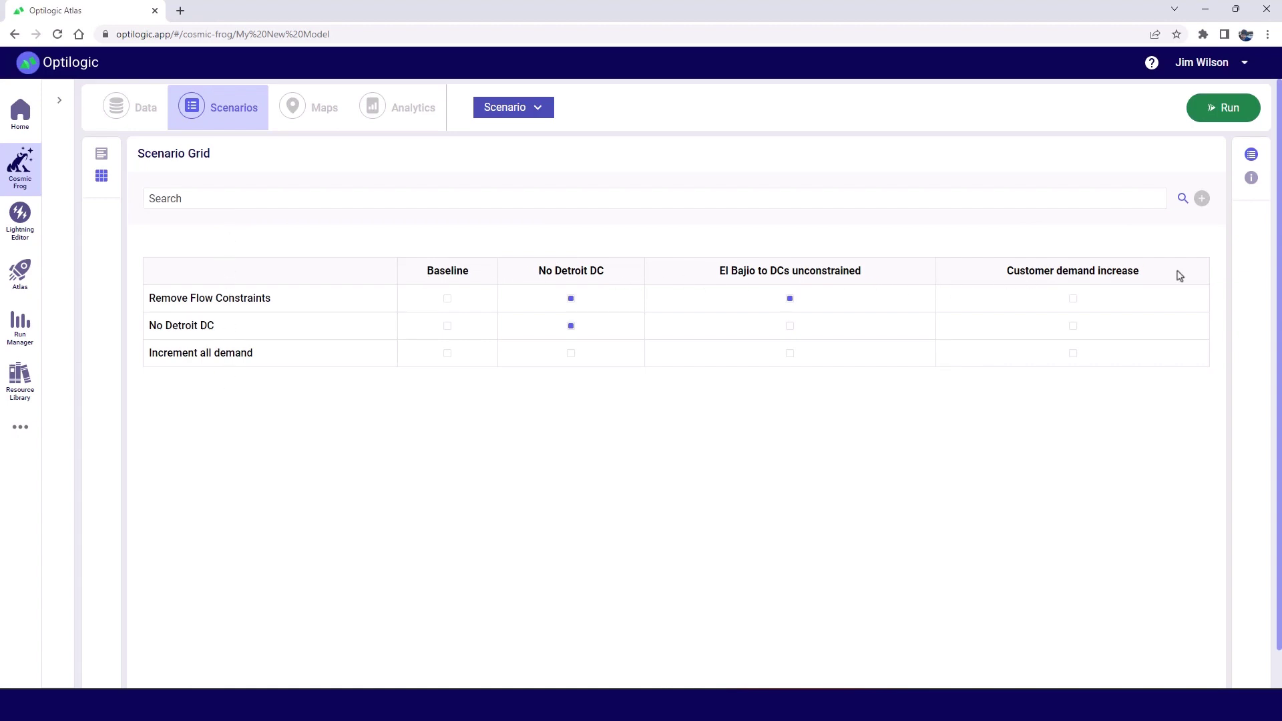
Step: Assign Remove Flow Constraints, No Detroit DC and Increment all demand to Customer demand increase
click(243, 195)
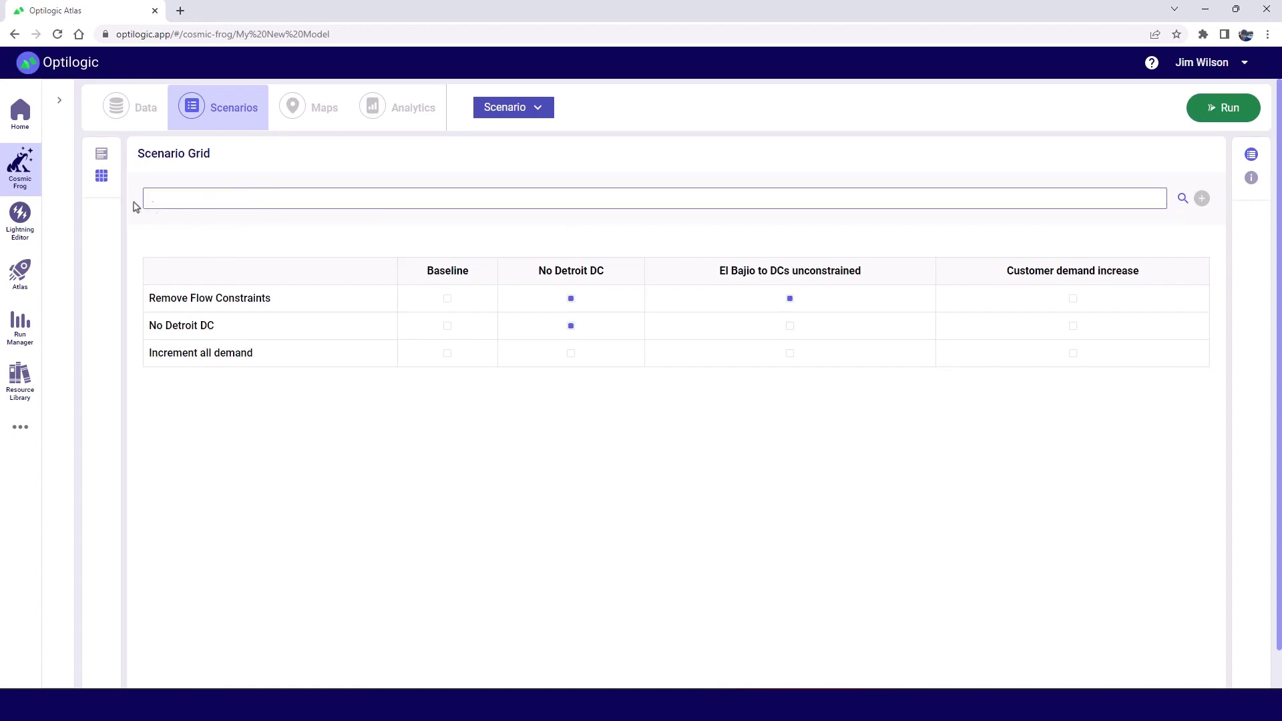
click(1073, 298)
click(1073, 326)
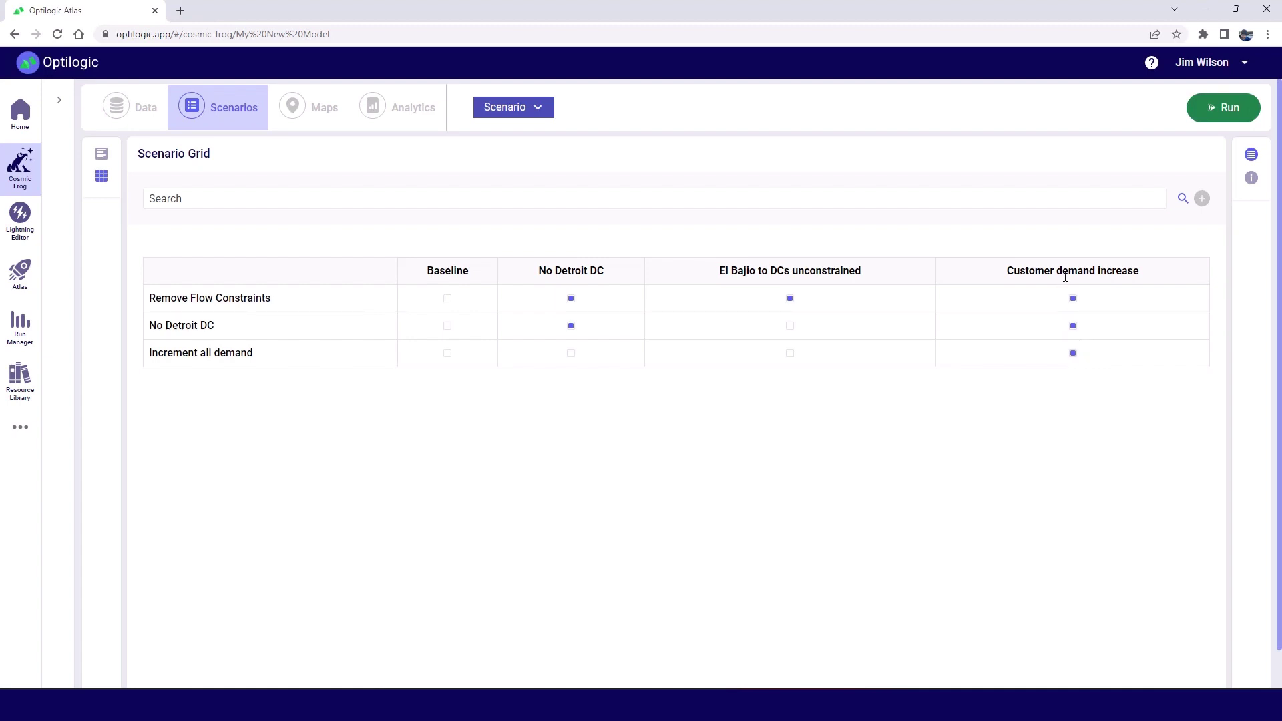
click(102, 155)
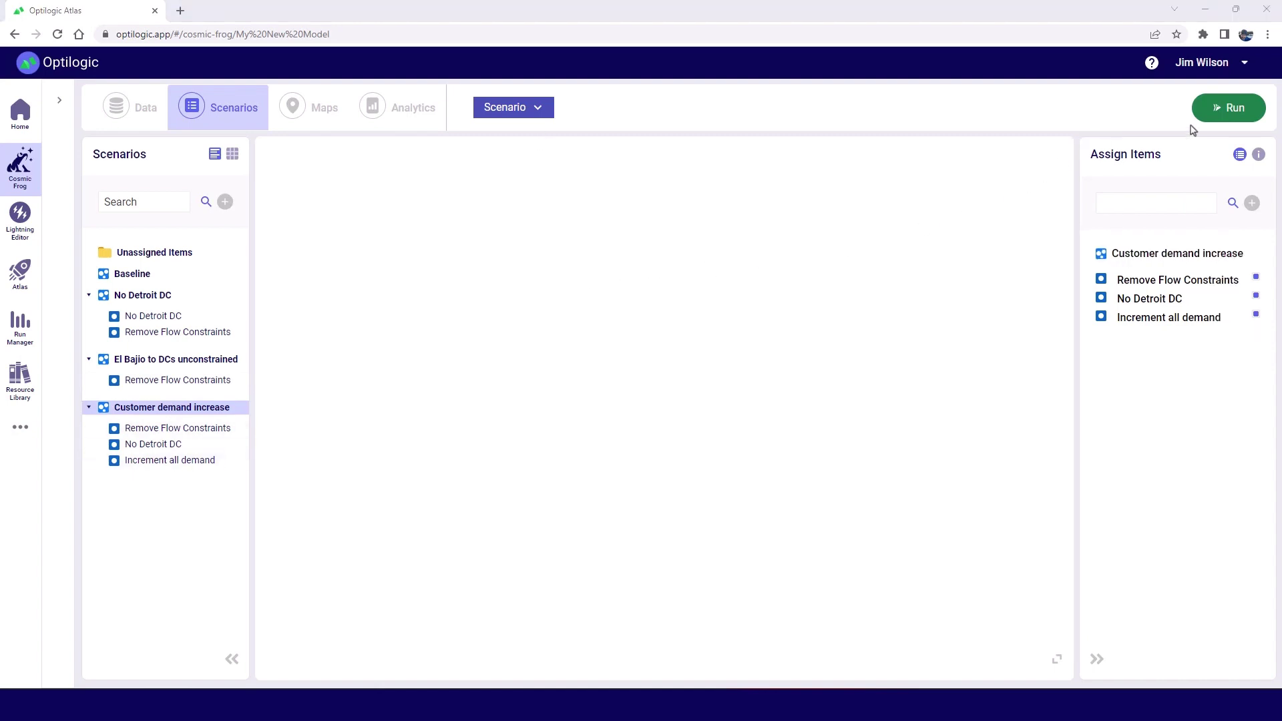
Step: Run all four scenarios with Medium resource size and the Neo engine
click(1226, 113)
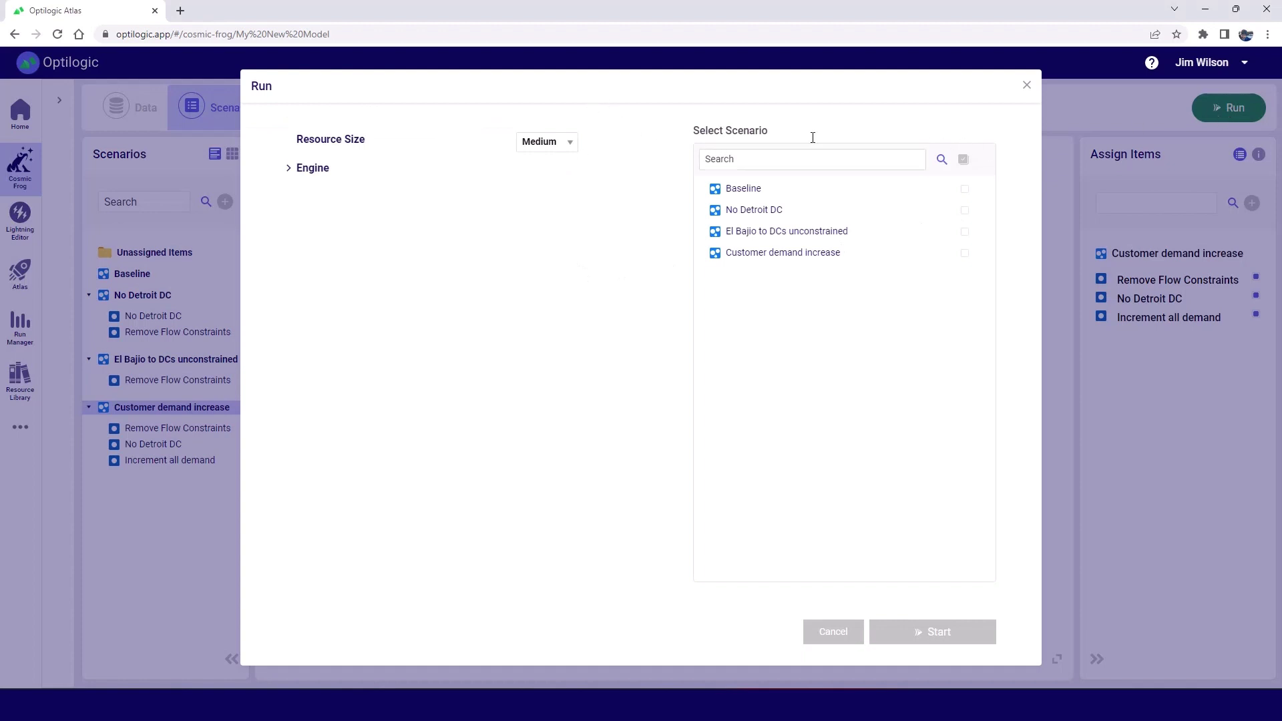
click(1027, 86)
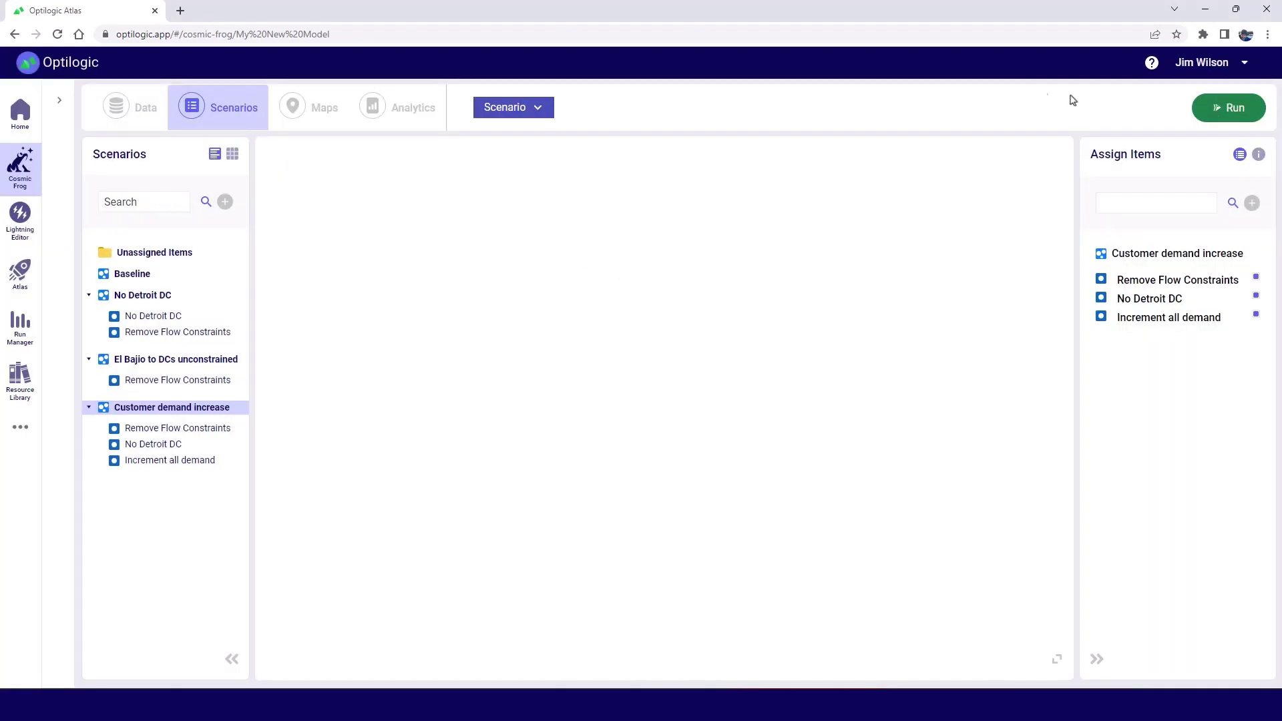
click(1218, 112)
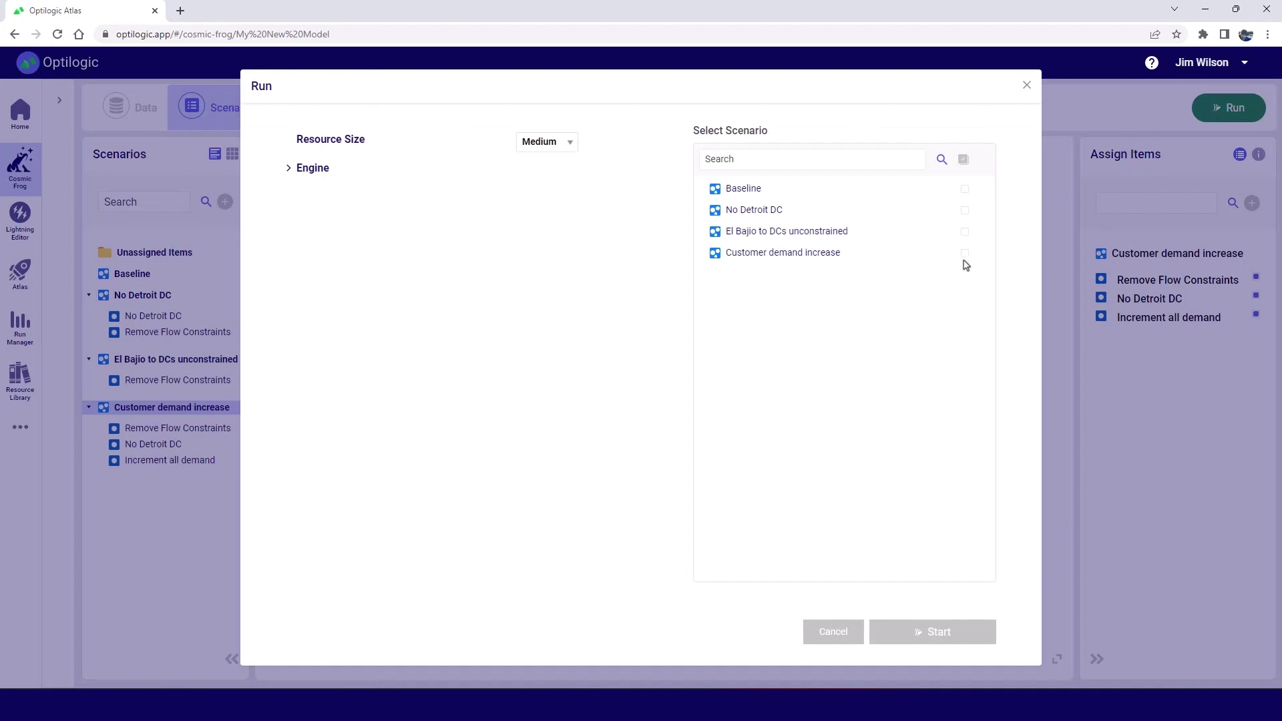
click(963, 160)
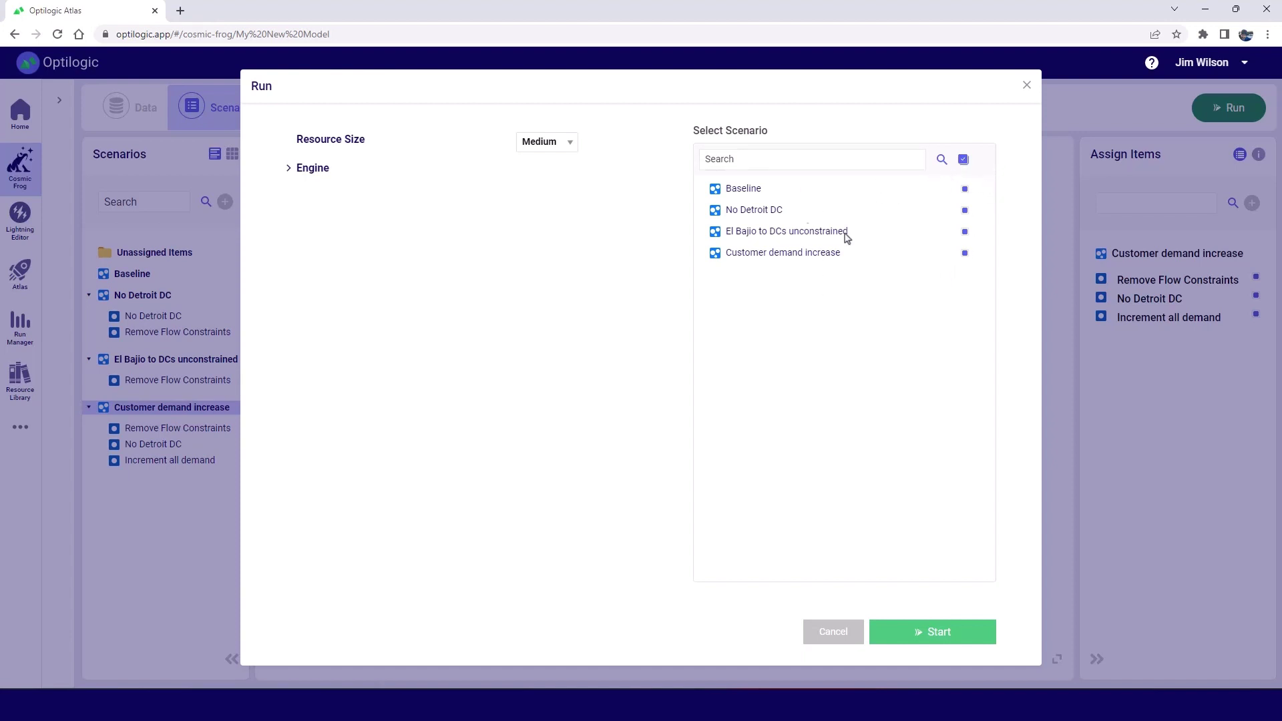
click(568, 145)
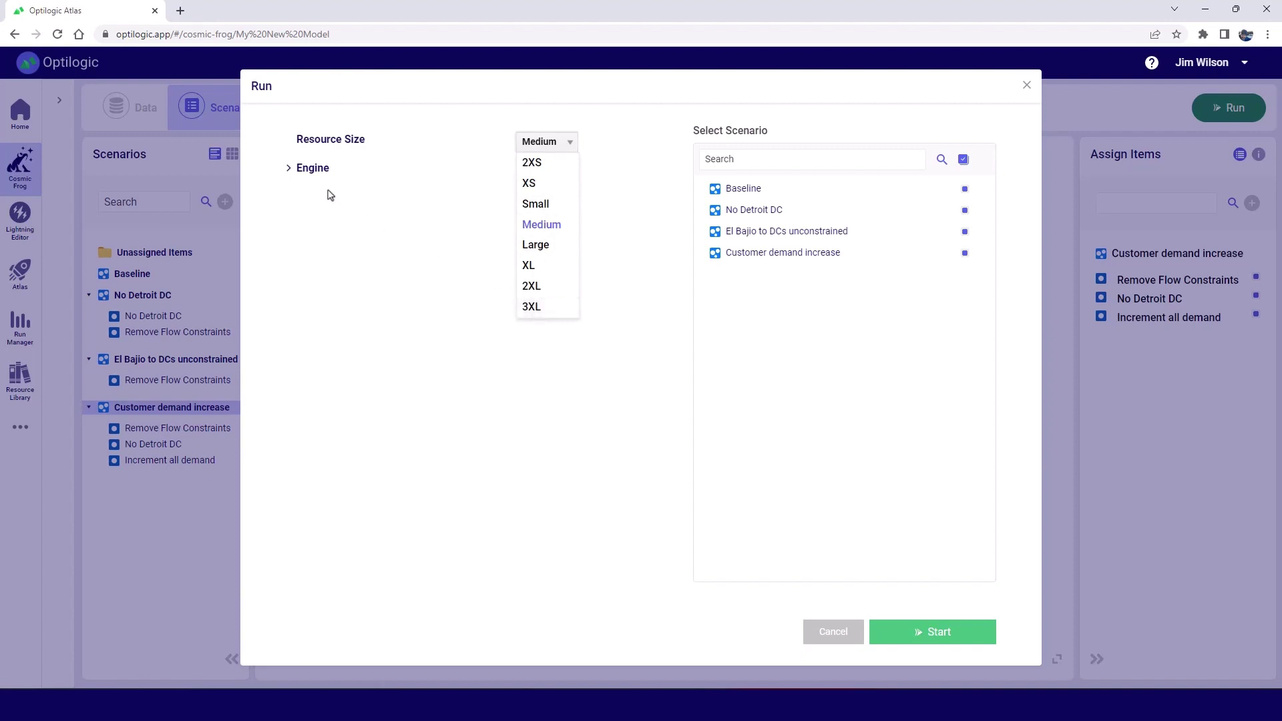
click(291, 170)
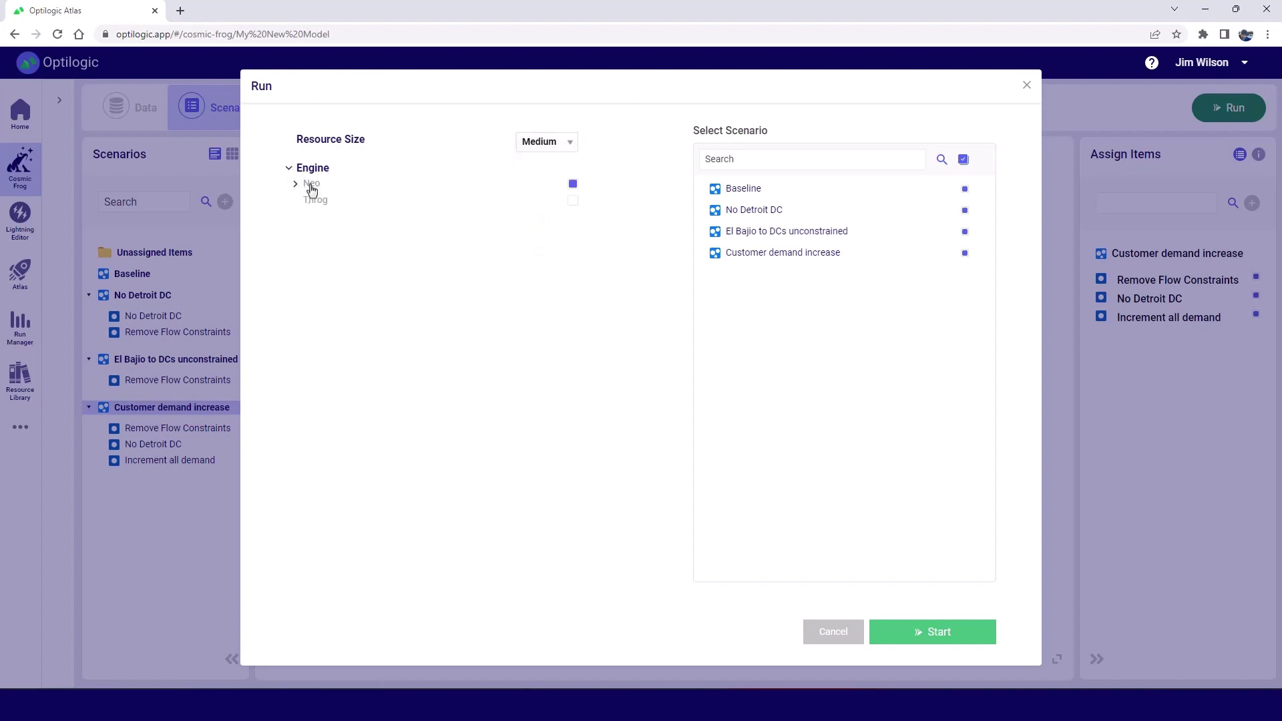
click(296, 186)
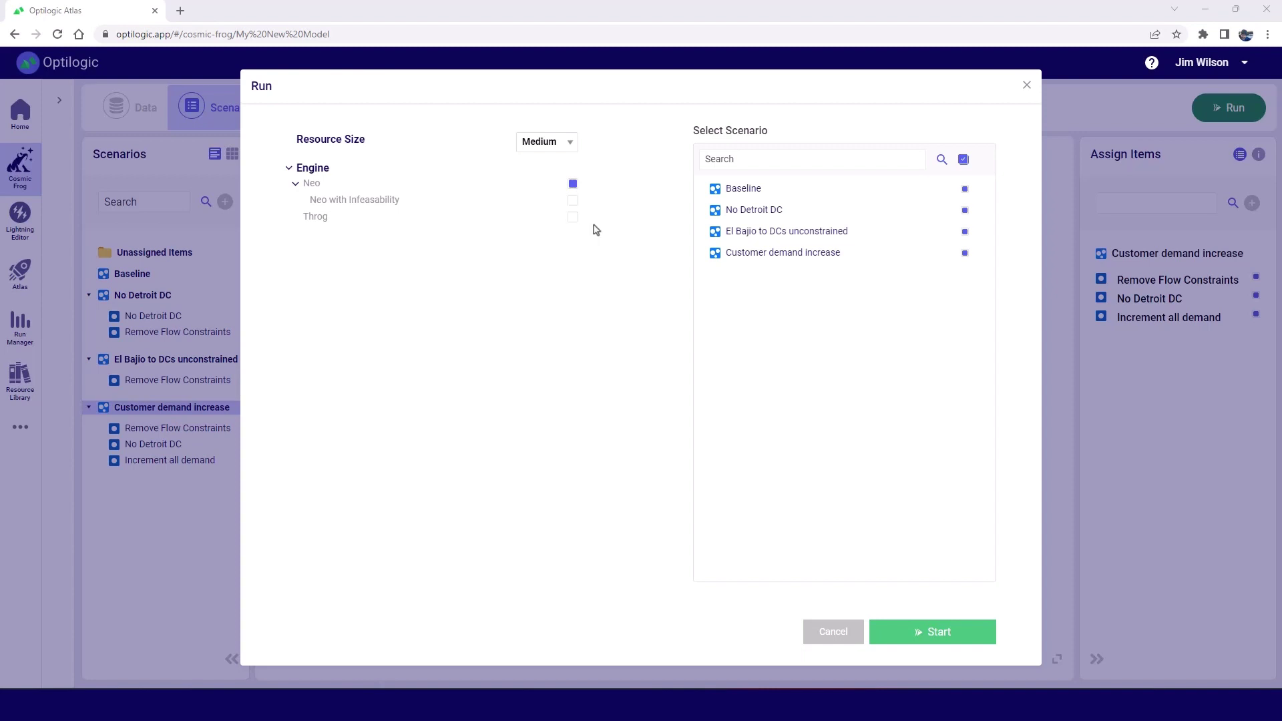
click(926, 631)
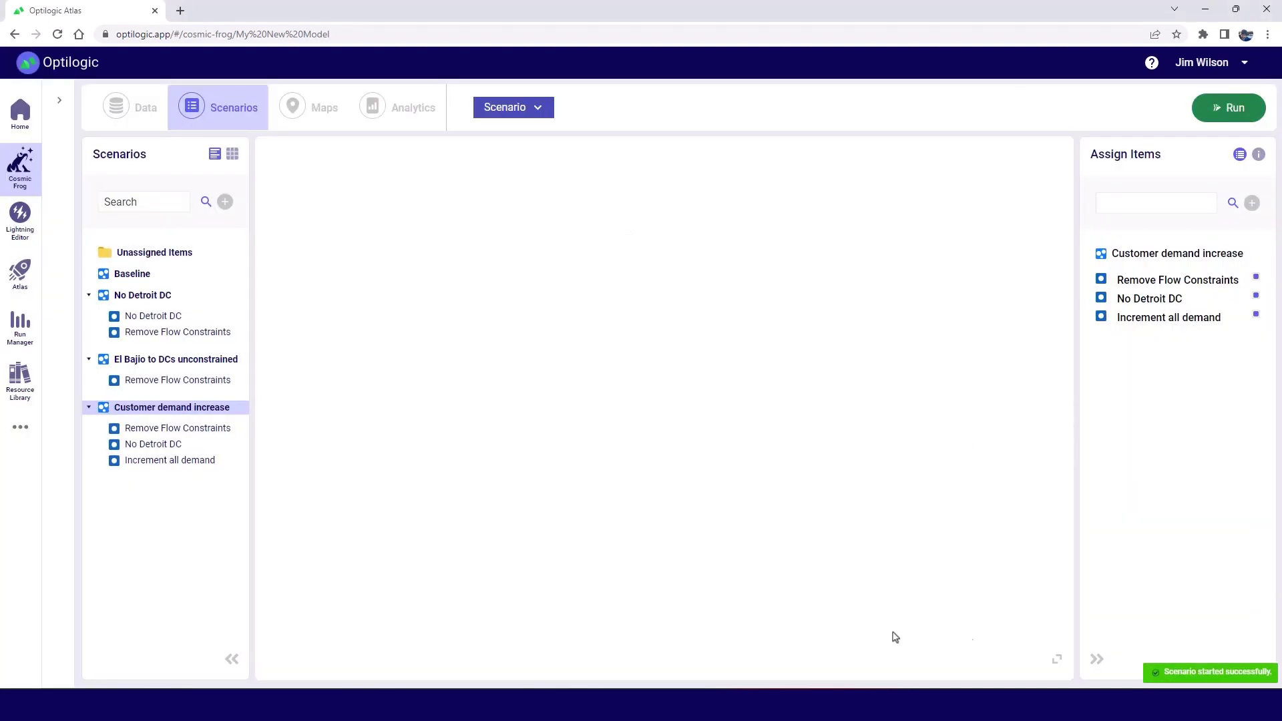
Step: Confirm in Run Manager that all four scenario jobs are done, then return to Cosmic Frog
click(20, 327)
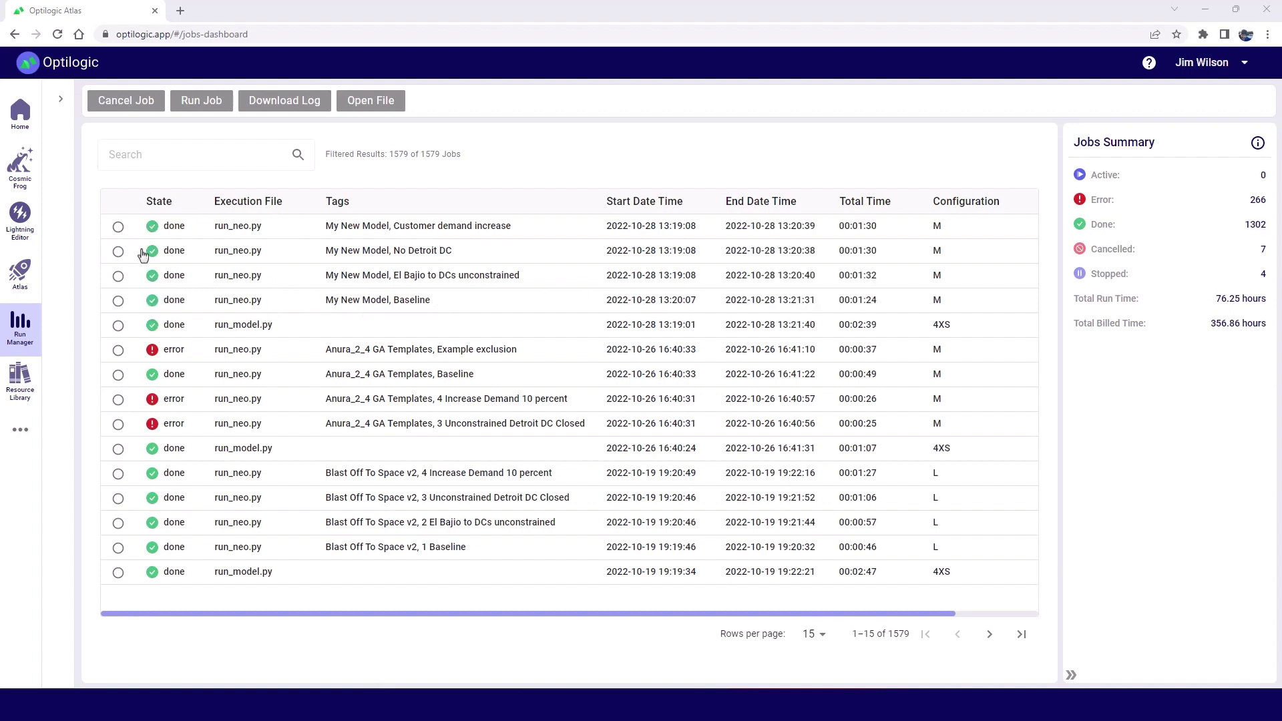
click(24, 183)
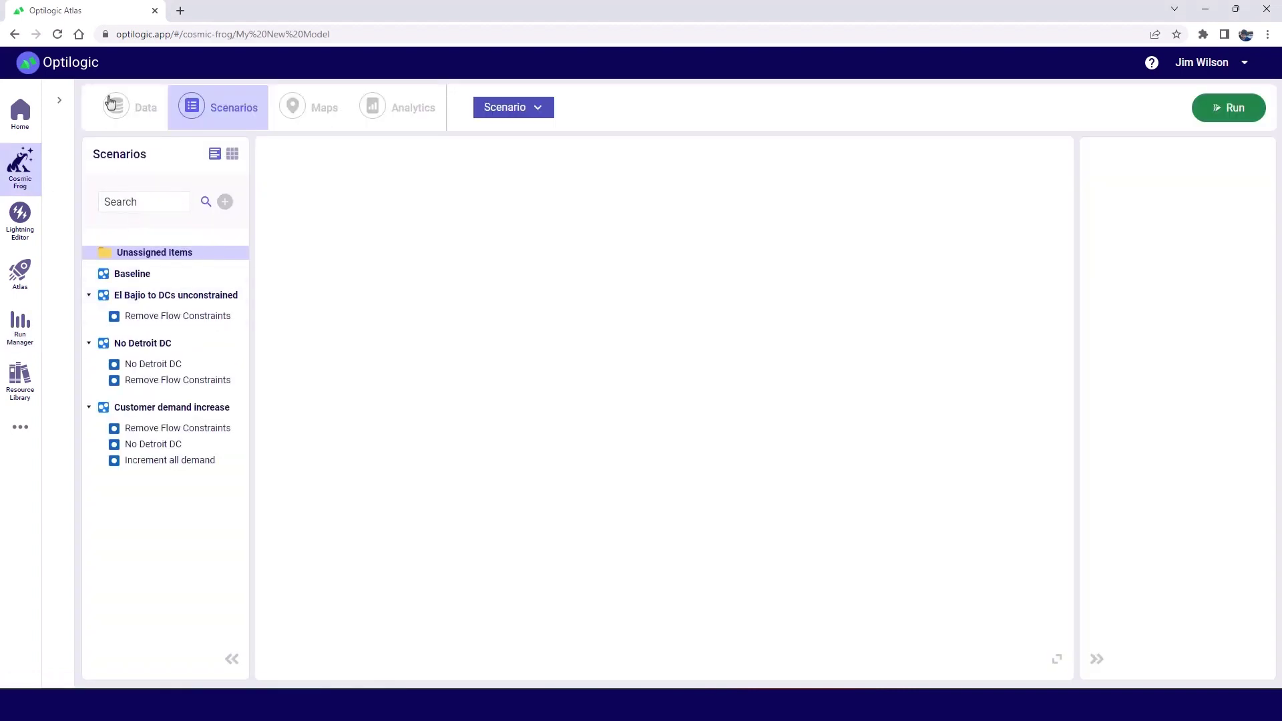
Step: Clear the Tables search and open the OptimizationNetworkSummary output table of scenario costs
click(110, 102)
double_click(149, 198)
key(BackSpace)
click(244, 315)
drag(244, 316, 241, 661)
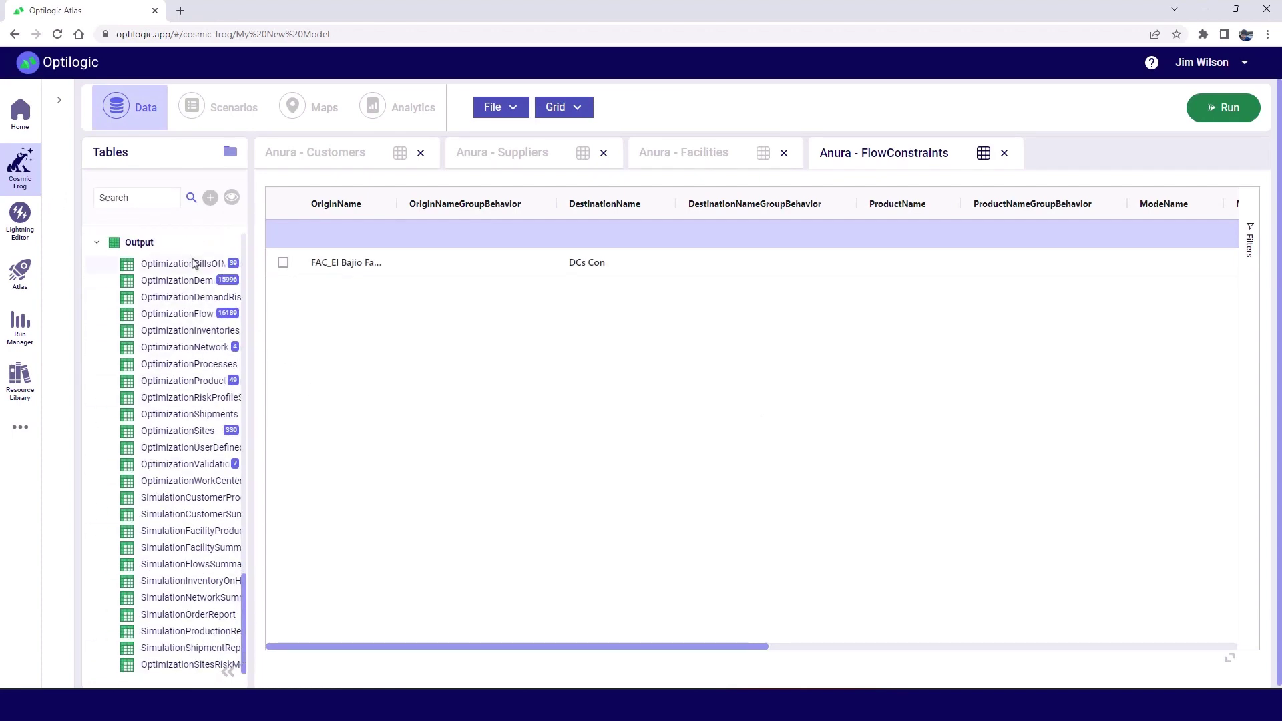
click(192, 353)
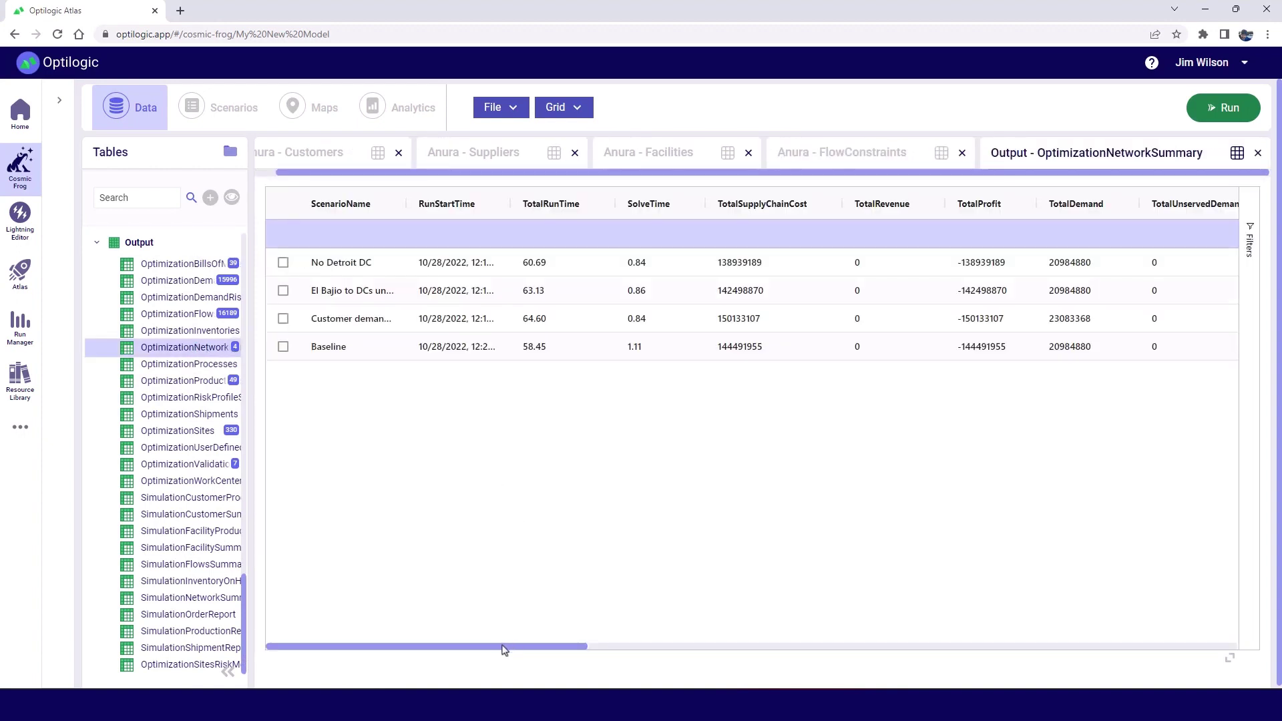
drag(502, 651, 527, 683)
drag(253, 444, 327, 446)
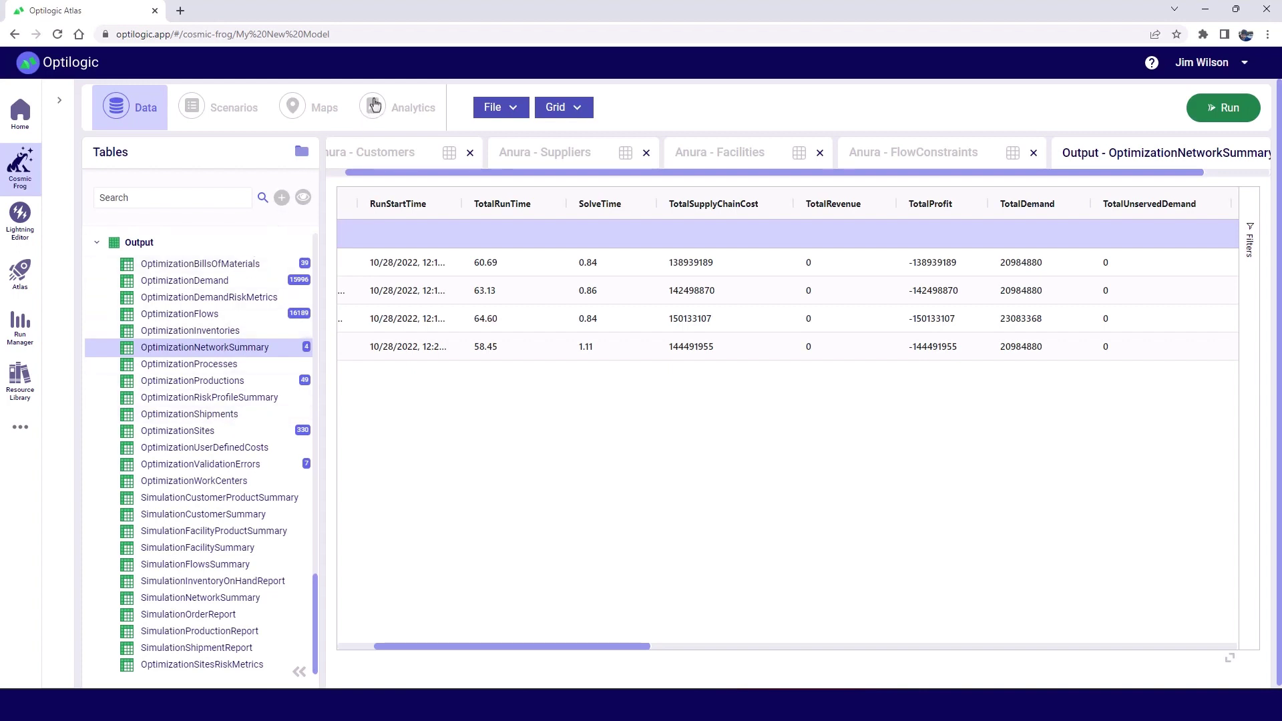
Step: Open the Analytics Scenario Comparison dashboard and read the cost tooltips on the bars
click(377, 99)
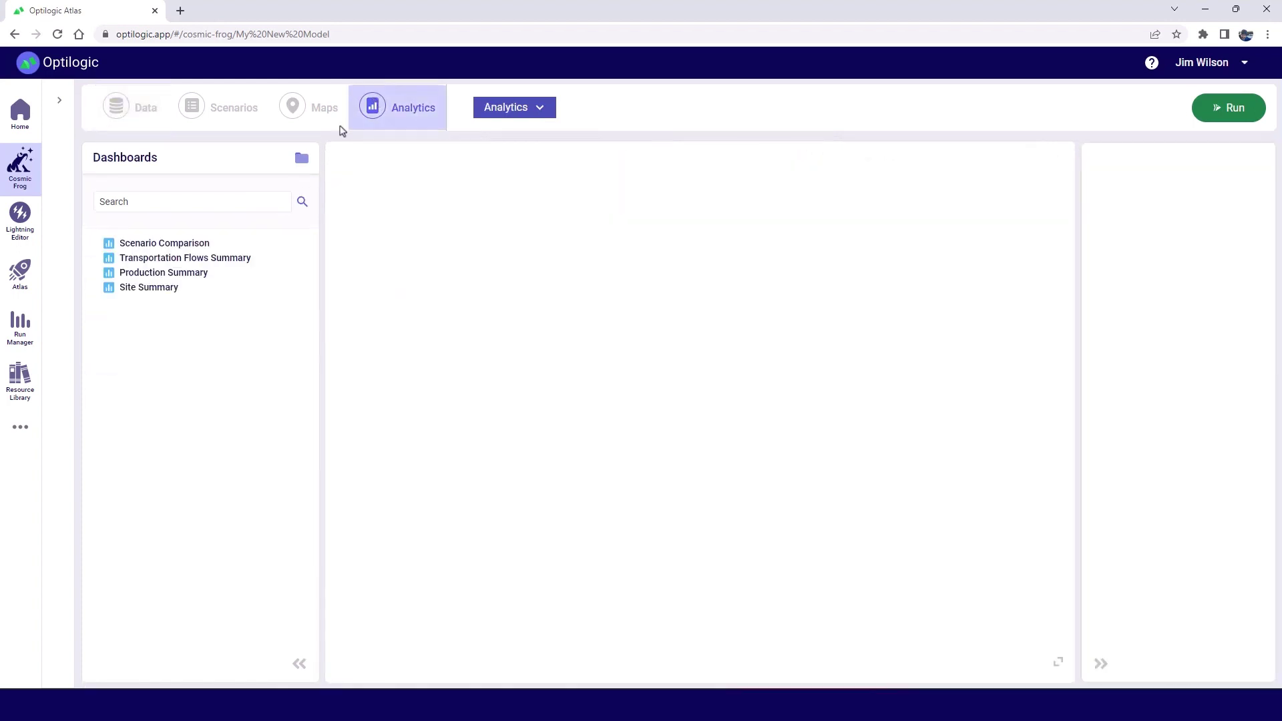
click(159, 245)
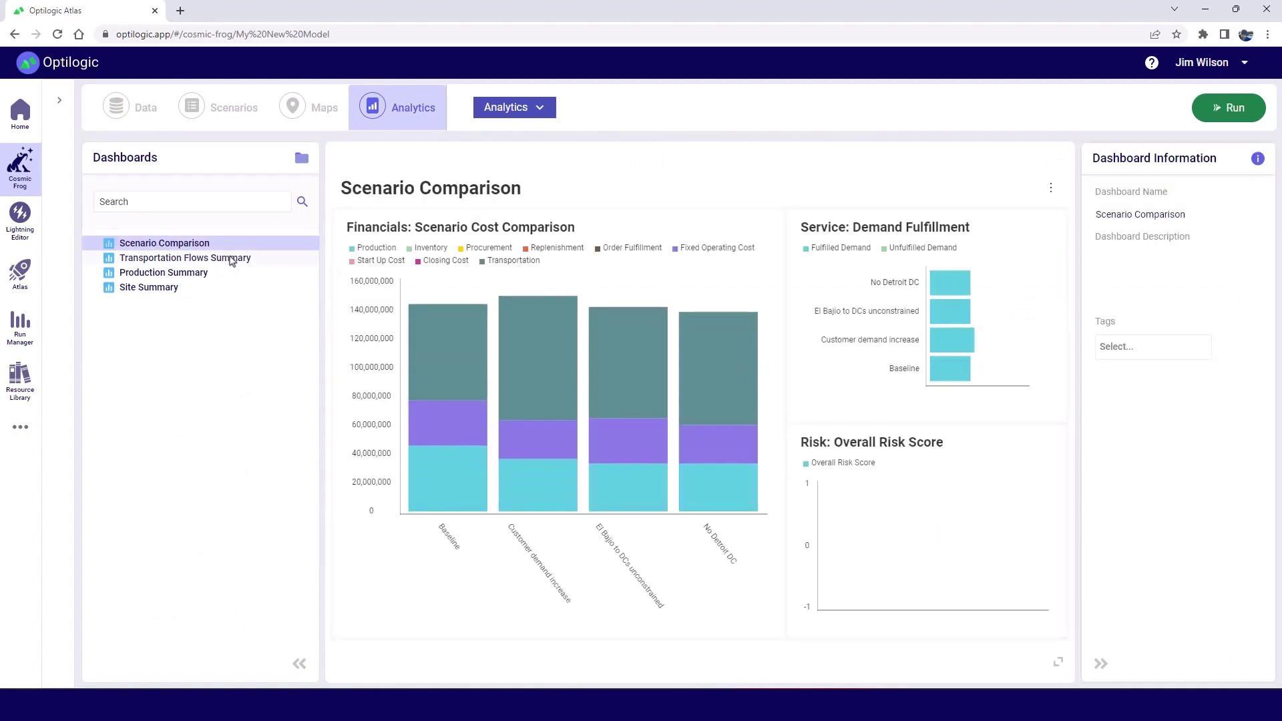
mouse_move(434, 362)
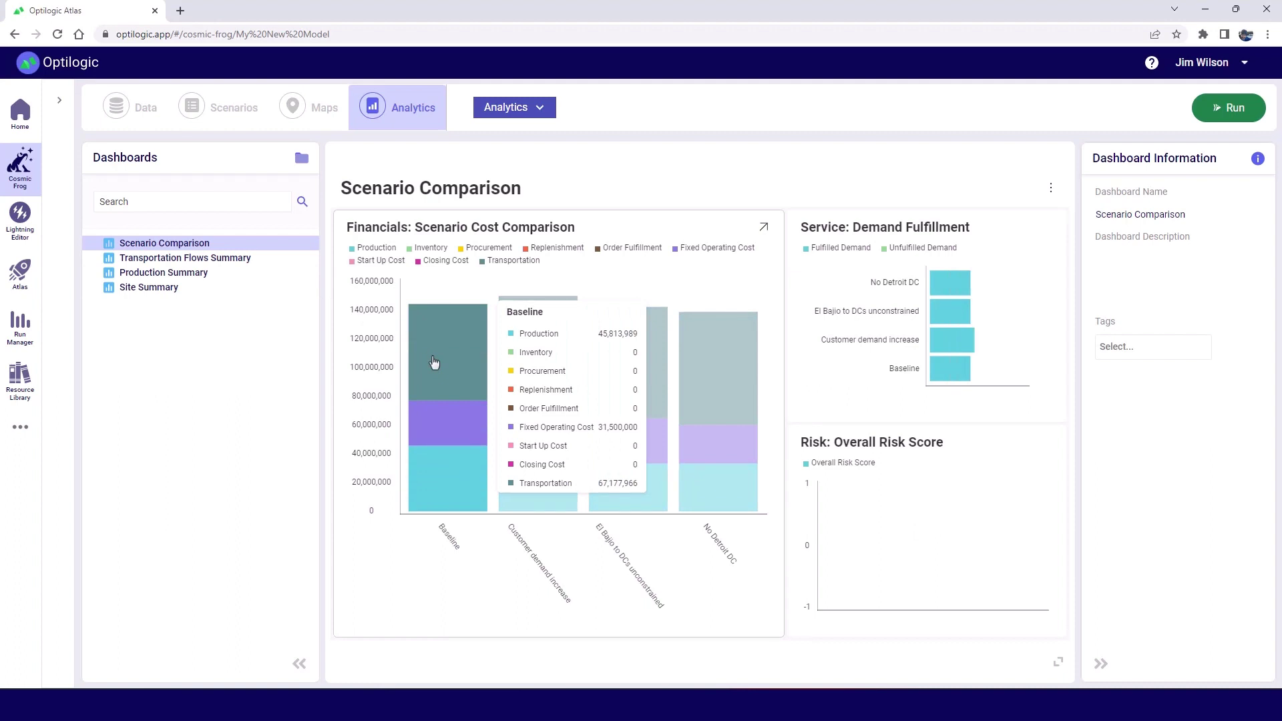
mouse_move(713, 398)
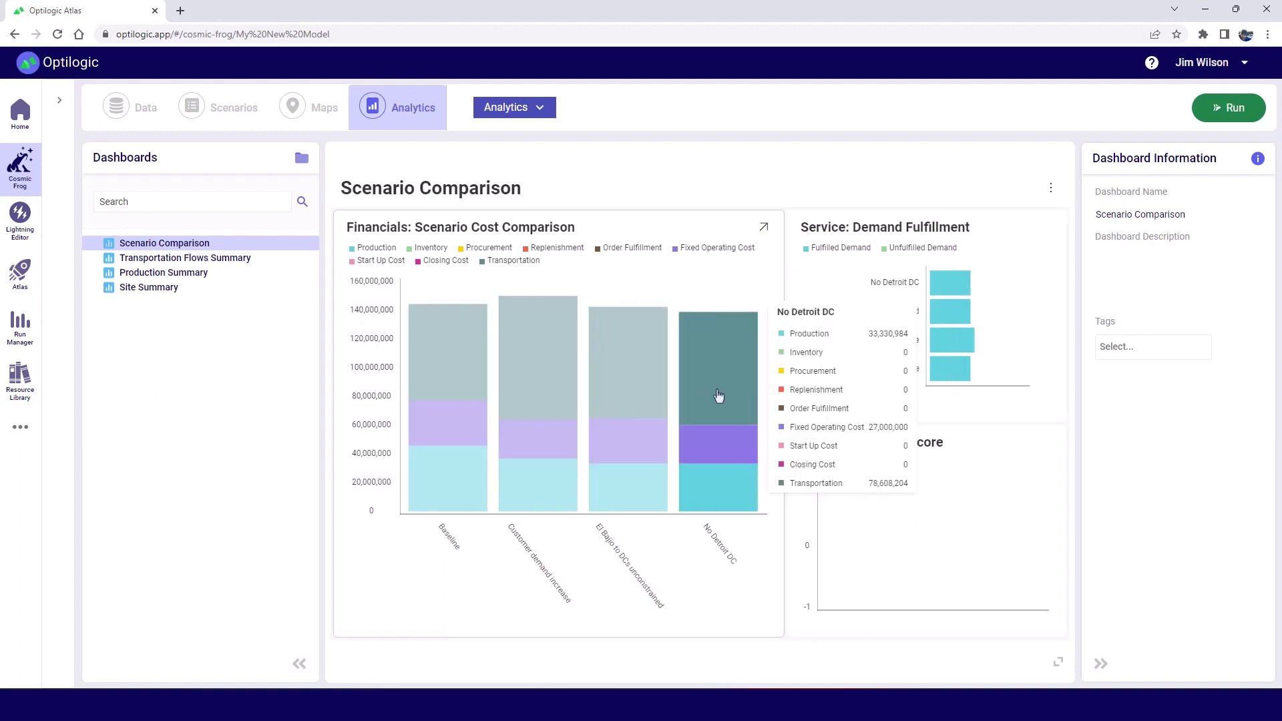